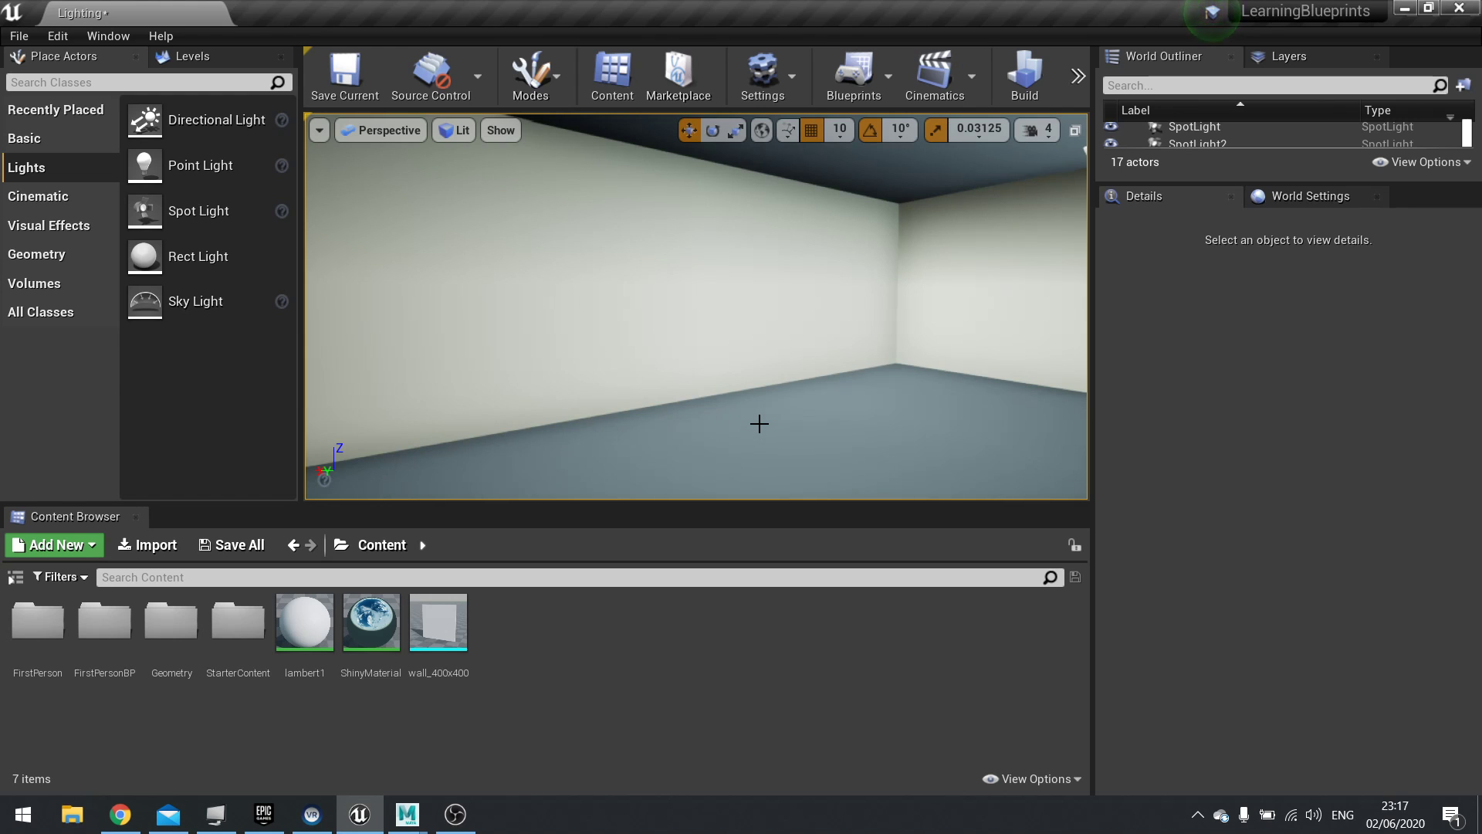
Step: Try moving the colour-grid cube Cube2 along Y to -440, and undo the move
right_drag(718, 327, 842, 316)
right_drag(556, 324, 649, 142)
right_drag(729, 316, 995, 328)
mouse_move(633, 363)
right_down()
mouse_move(586, 363)
mouse_move(556, 339)
mouse_move(587, 371)
mouse_move(650, 355)
right_up()
click(707, 351)
key(f)
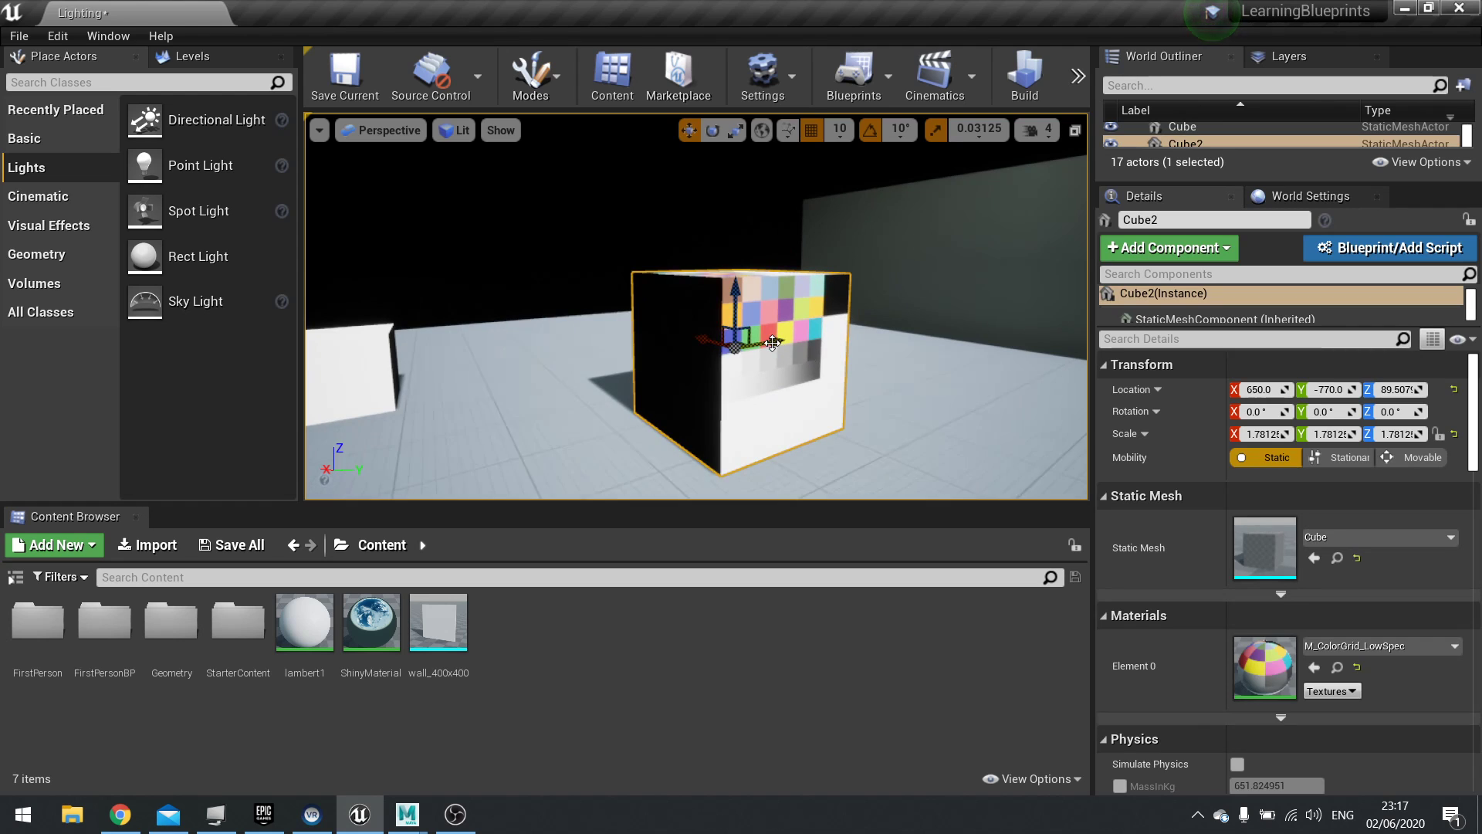
drag(707, 351, 910, 315)
right_drag(909, 314, 407, 238)
right_drag(737, 314, 864, 315)
mouse_move(548, 302)
right_down()
mouse_move(471, 297)
mouse_move(547, 303)
right_up()
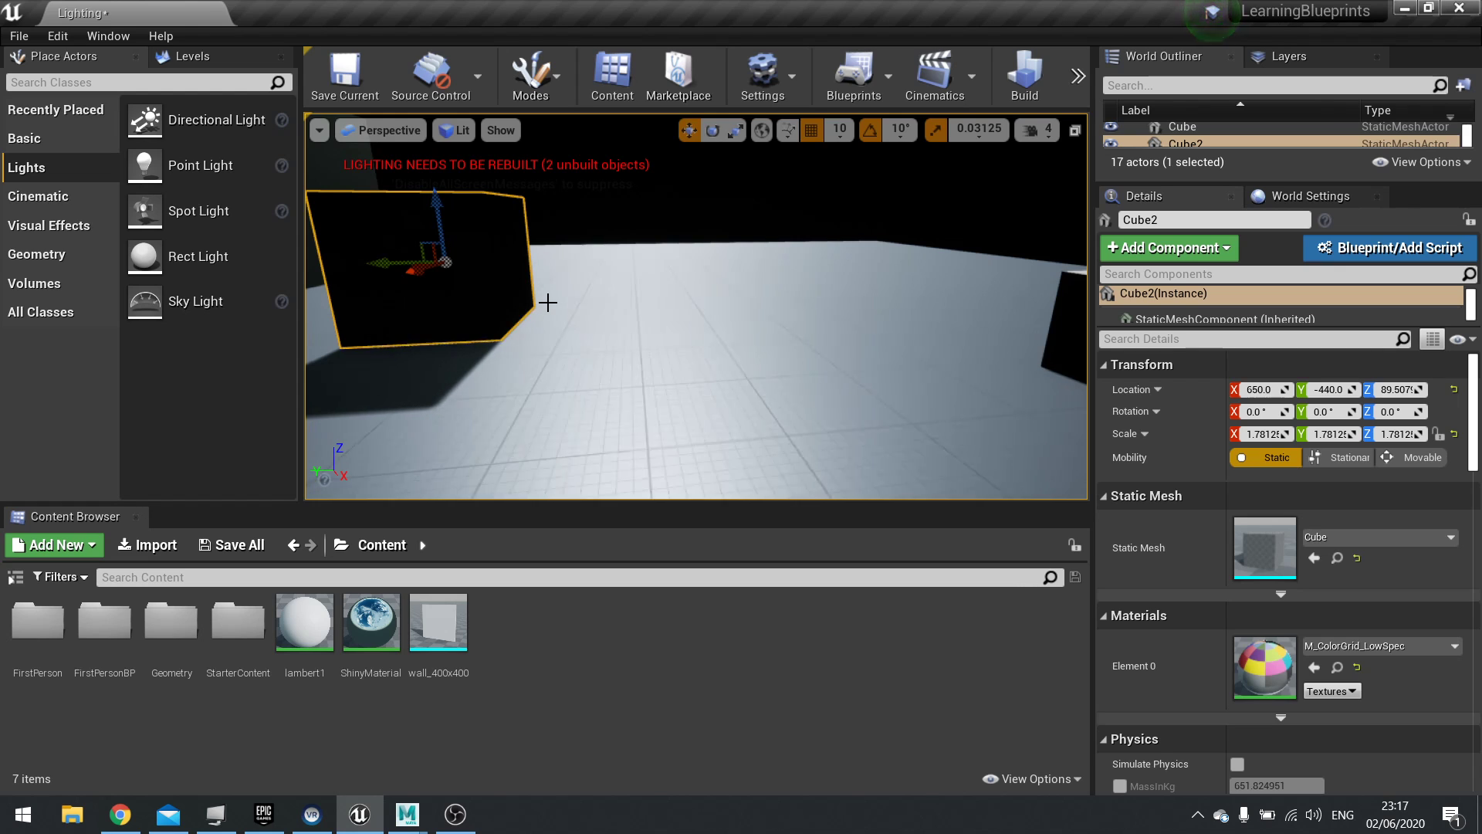
key(ctrl+z)
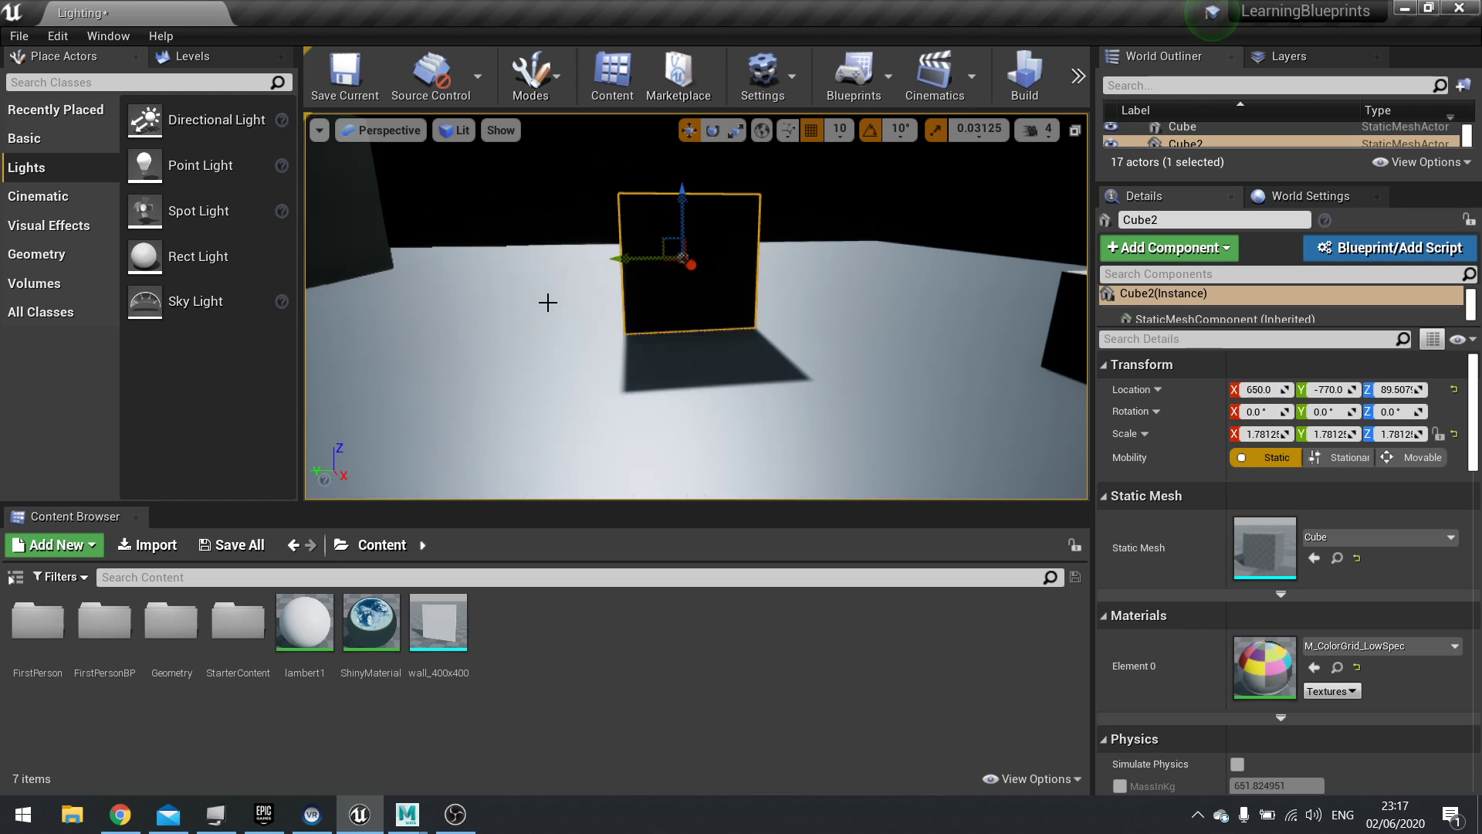
Step: Select the room's side wall Wall_400x407 and open its assigned static mesh in the mesh editor
right_drag(581, 297, 819, 266)
right_drag(834, 118, 737, 327)
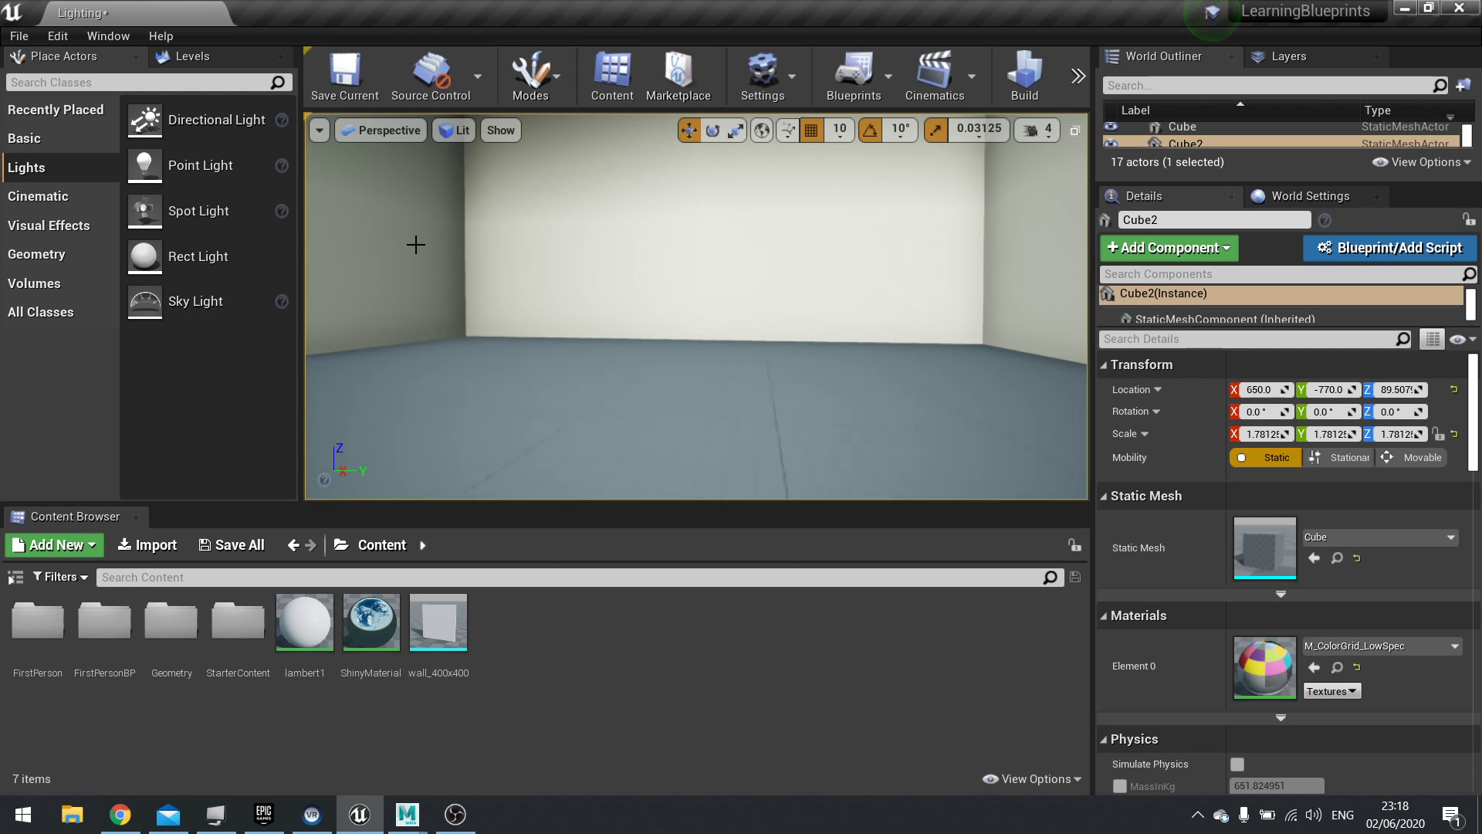
right_drag(417, 245, 543, 304)
key(a)
key(w)
click(798, 252)
key(f)
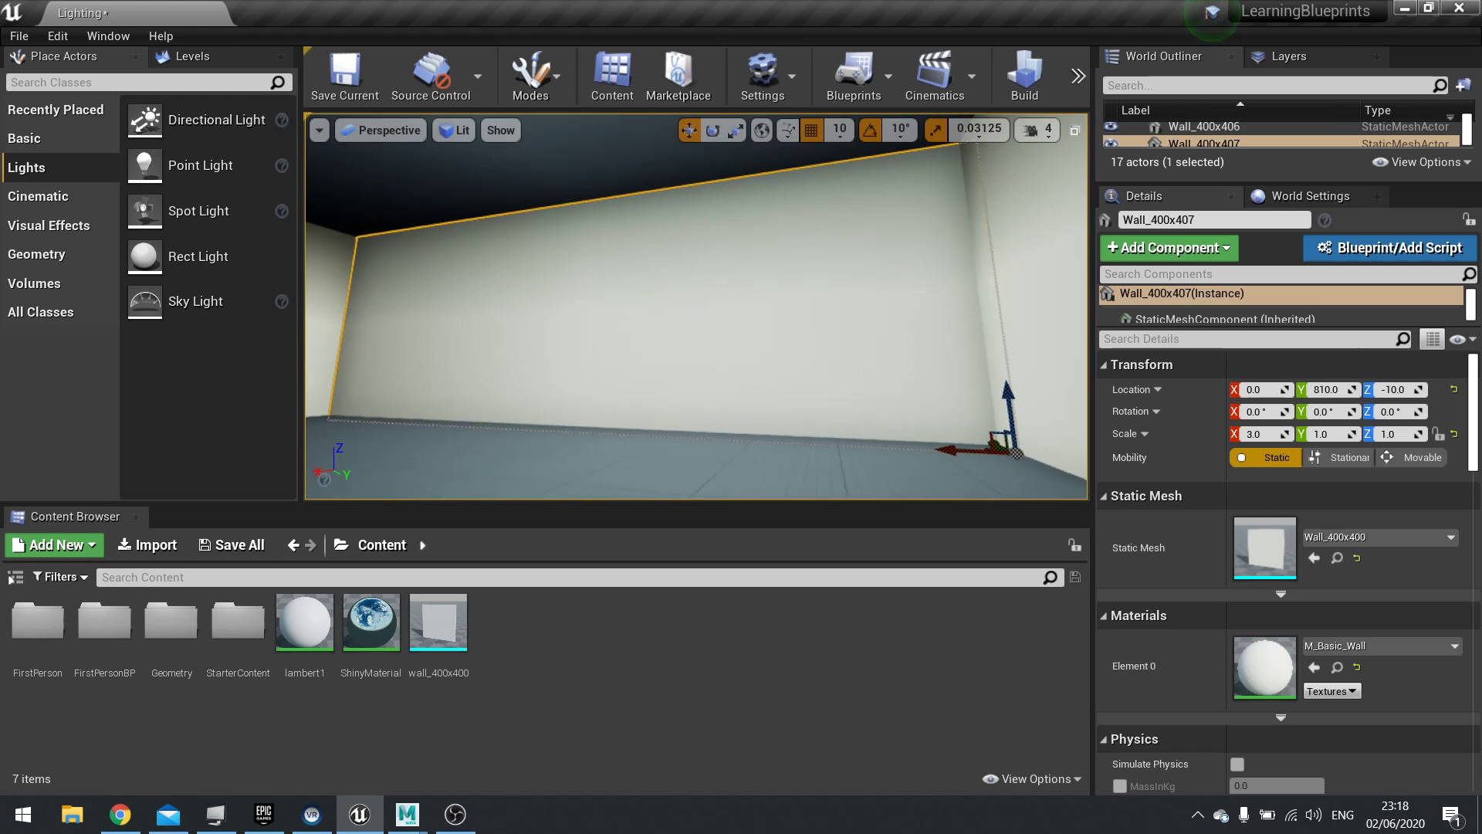
double_click(1251, 542)
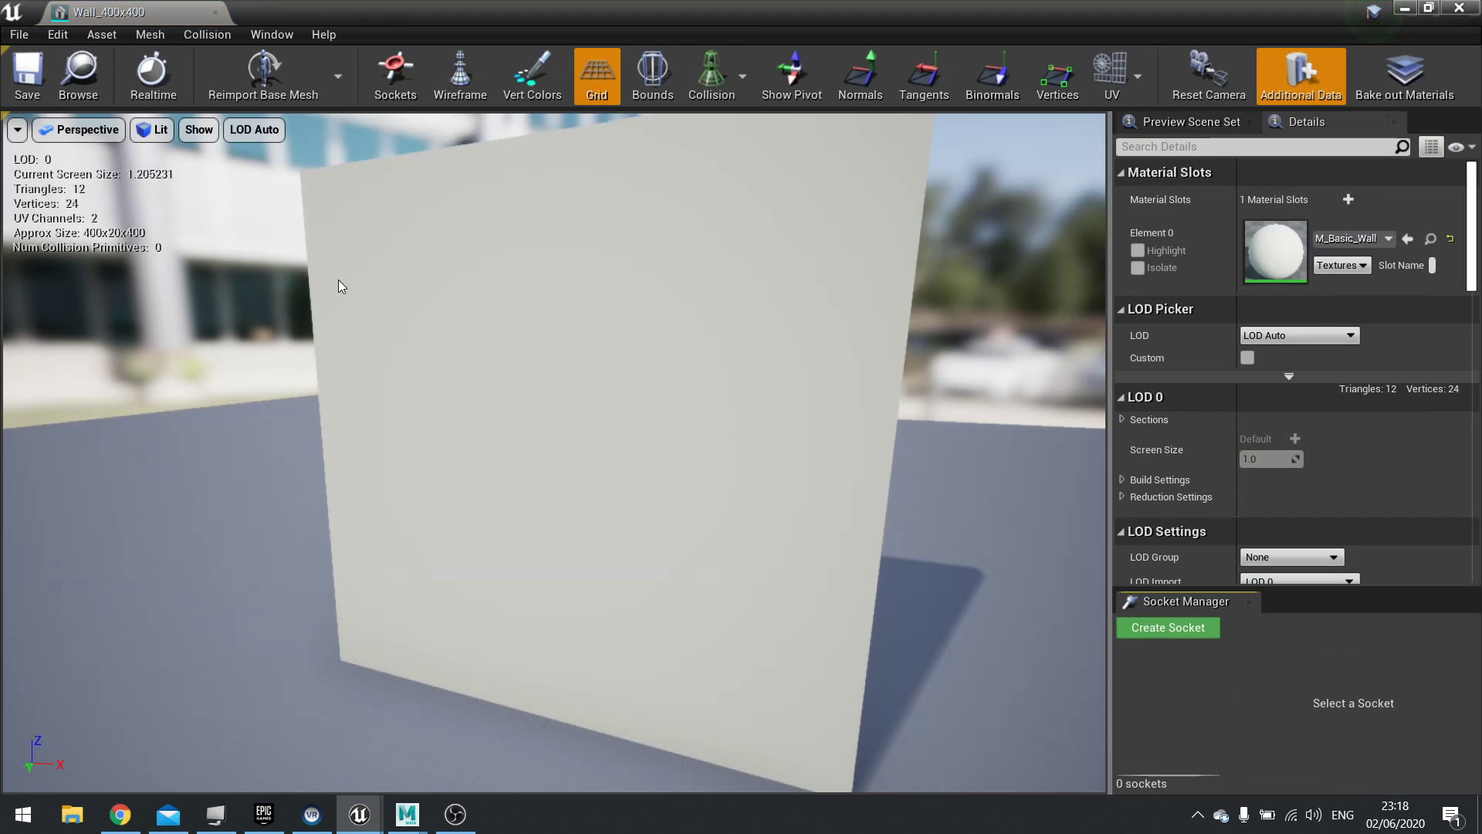
Step: Overlay UV Channel 1 on the preview of the Wall_400x400 mesh with the M_Basic_Wall material
mouse_move(707, 381)
alt+mouse_down()
mouse_move(533, 386)
mouse_move(707, 381)
alt+mouse_up()
scroll(692, 385, down, 5)
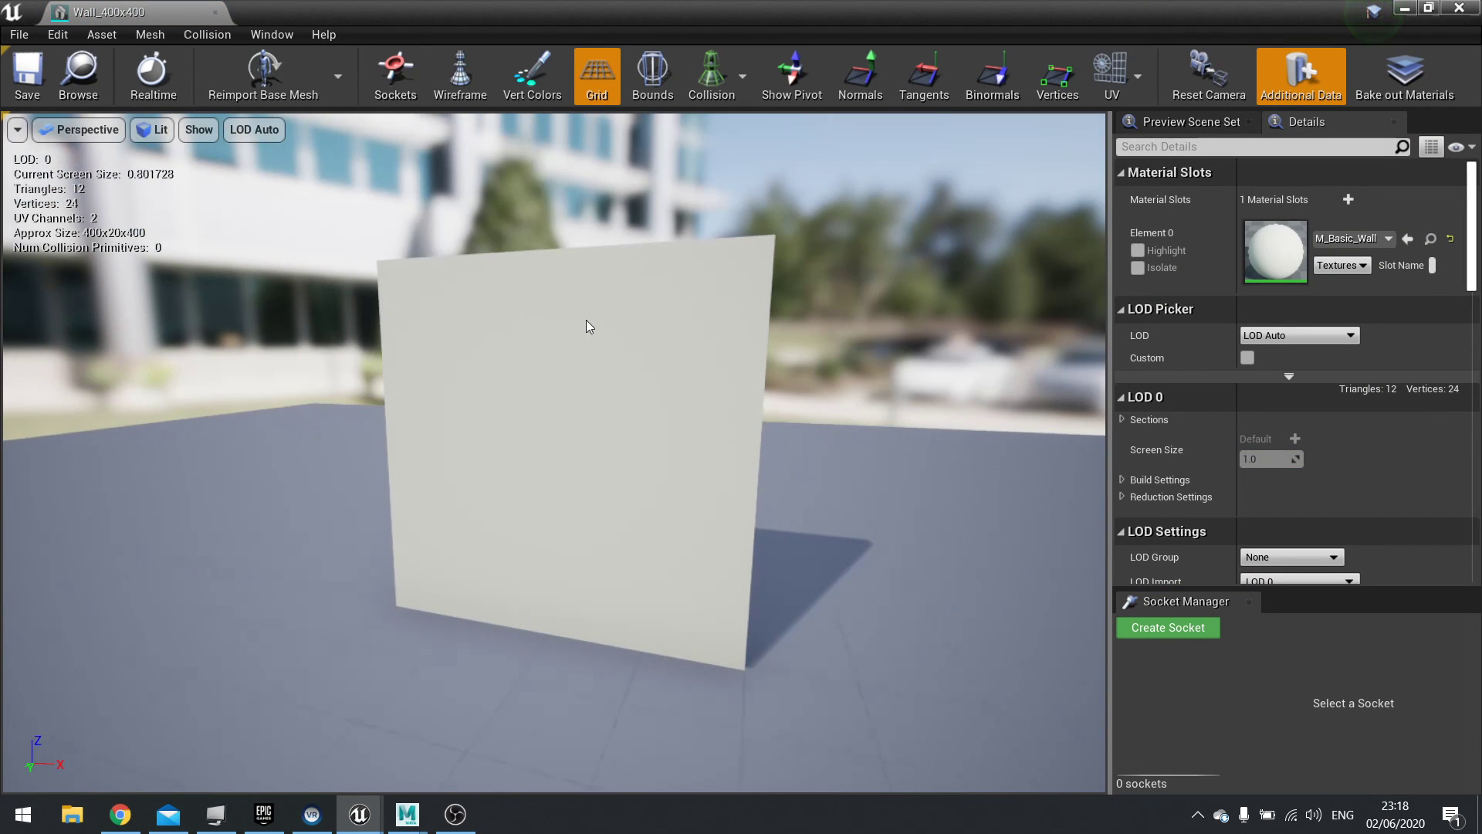
click(1104, 93)
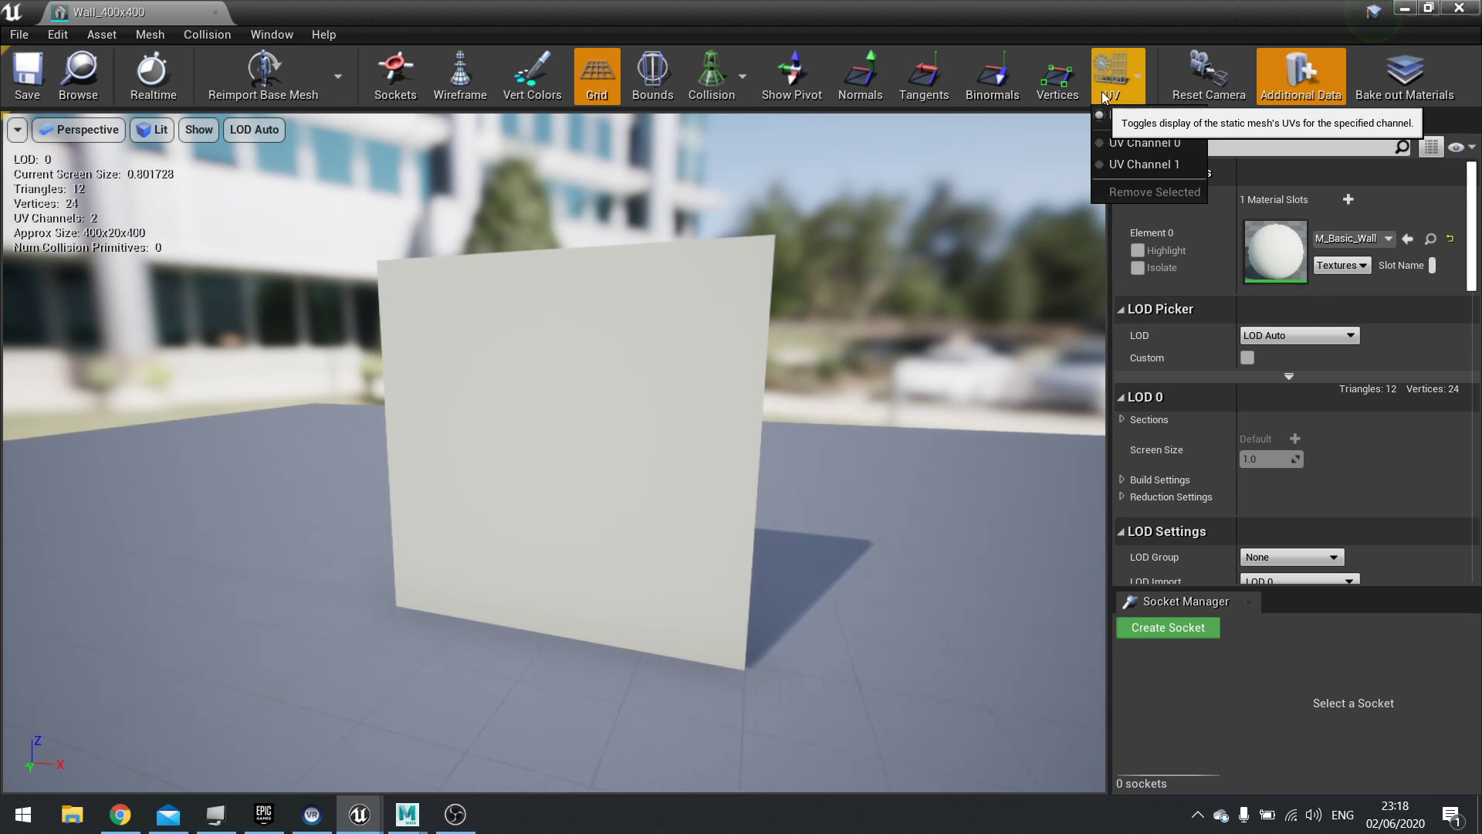
click(1162, 164)
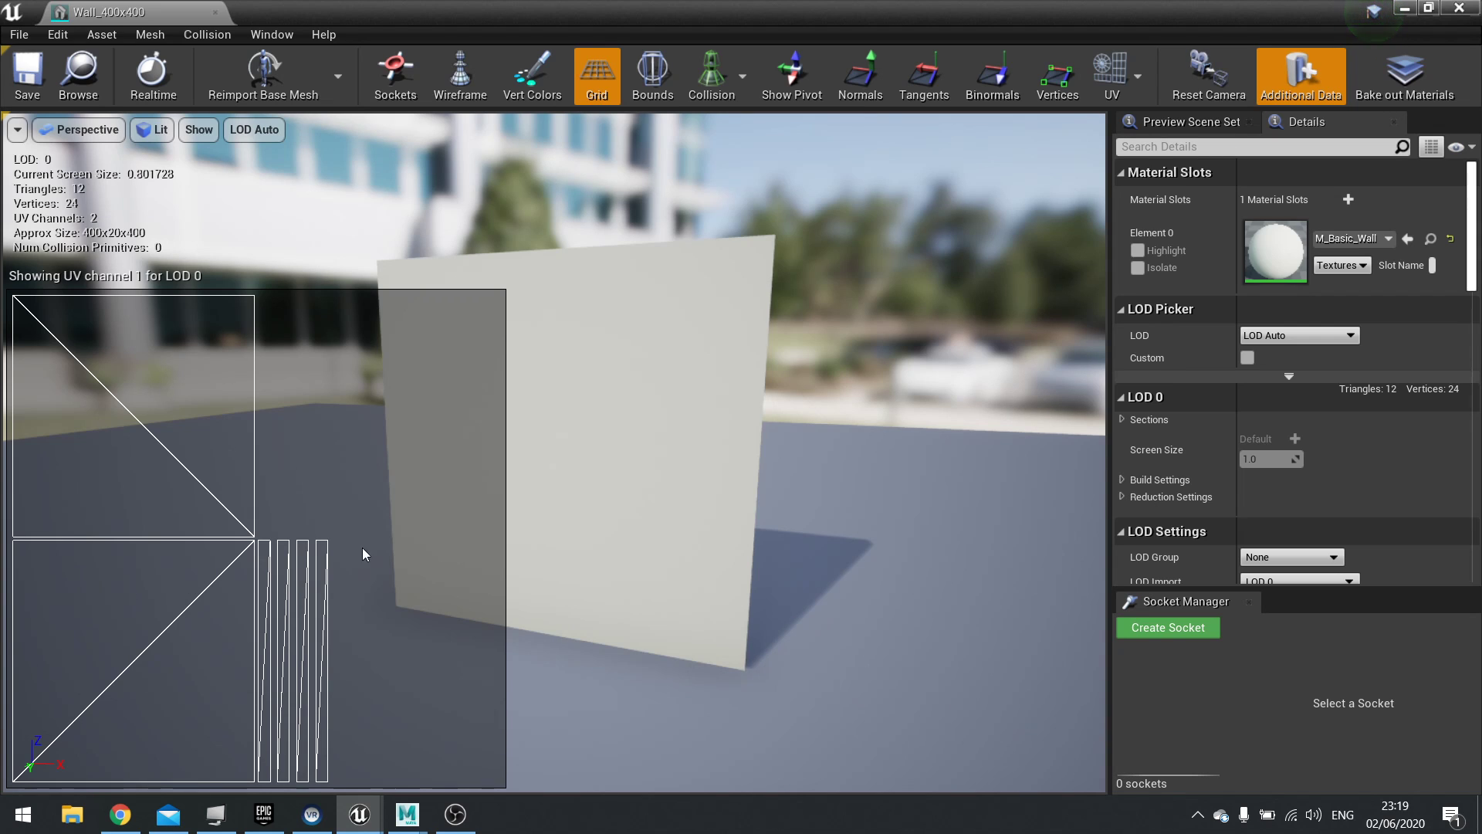
Step: Open the imported wall_400x400 mesh from the project's Content folder and overlay its UV Channel 0
click(1403, 9)
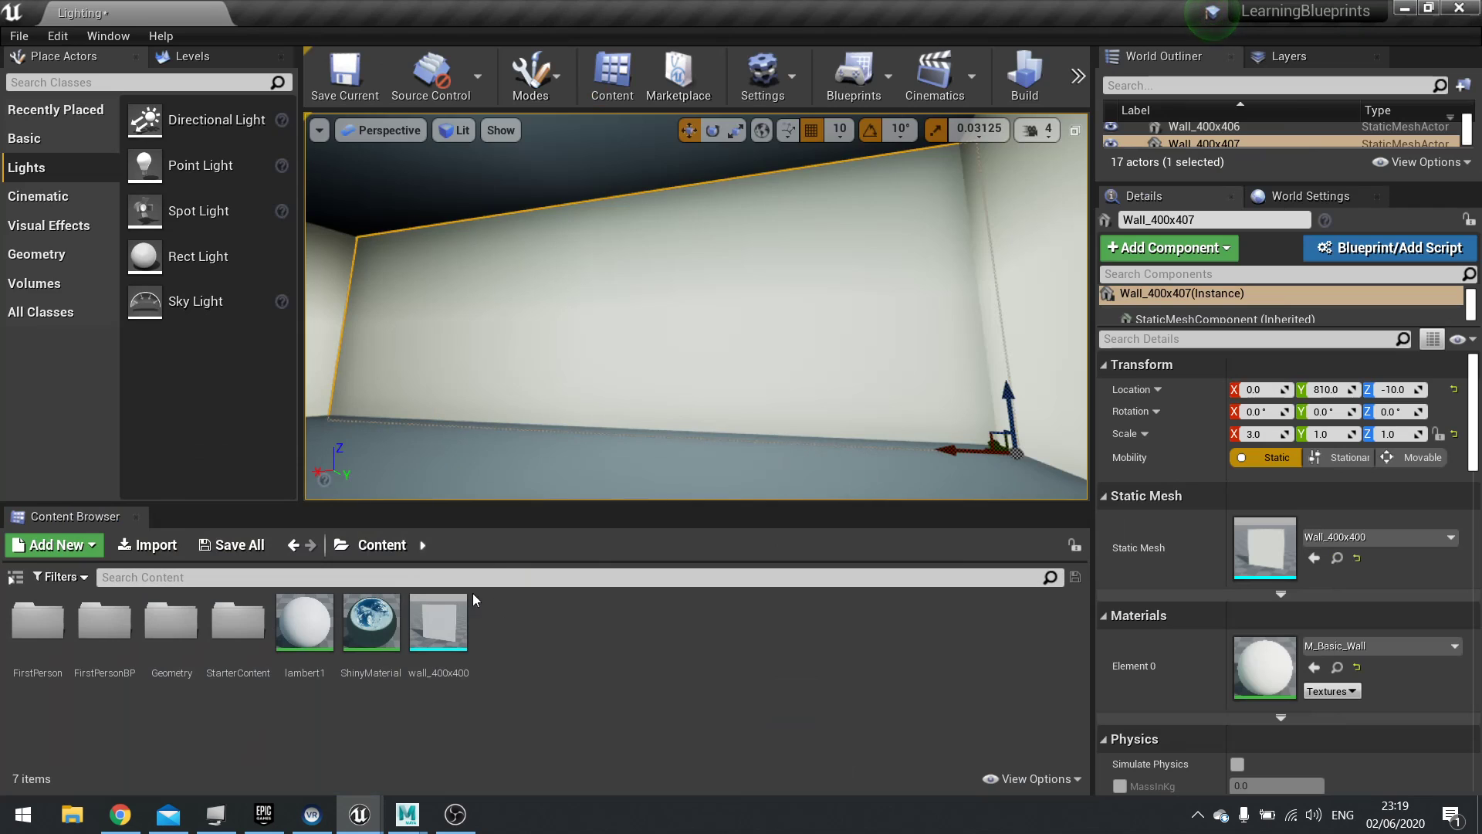
right_click(472, 680)
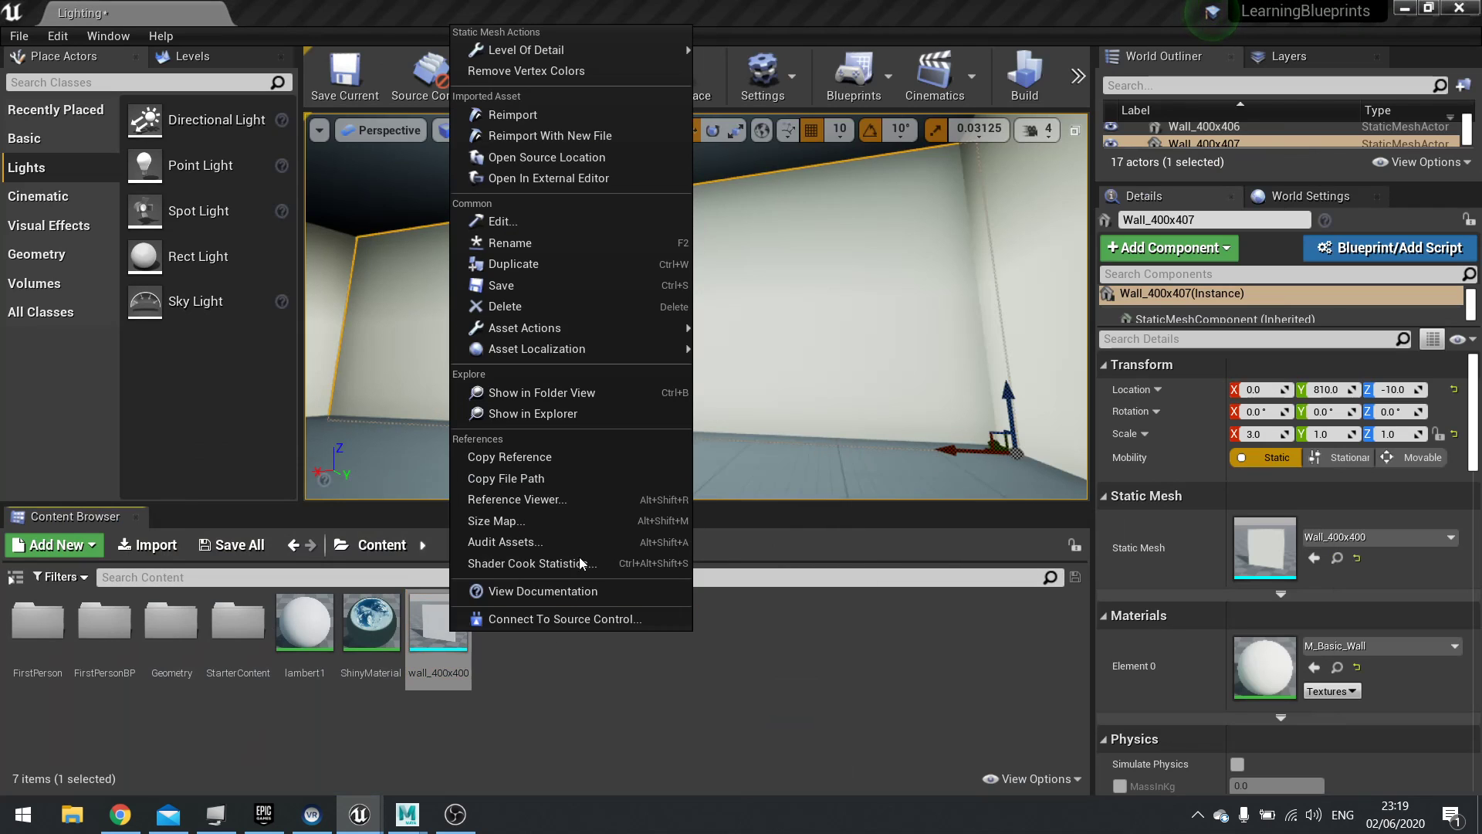
double_click(435, 628)
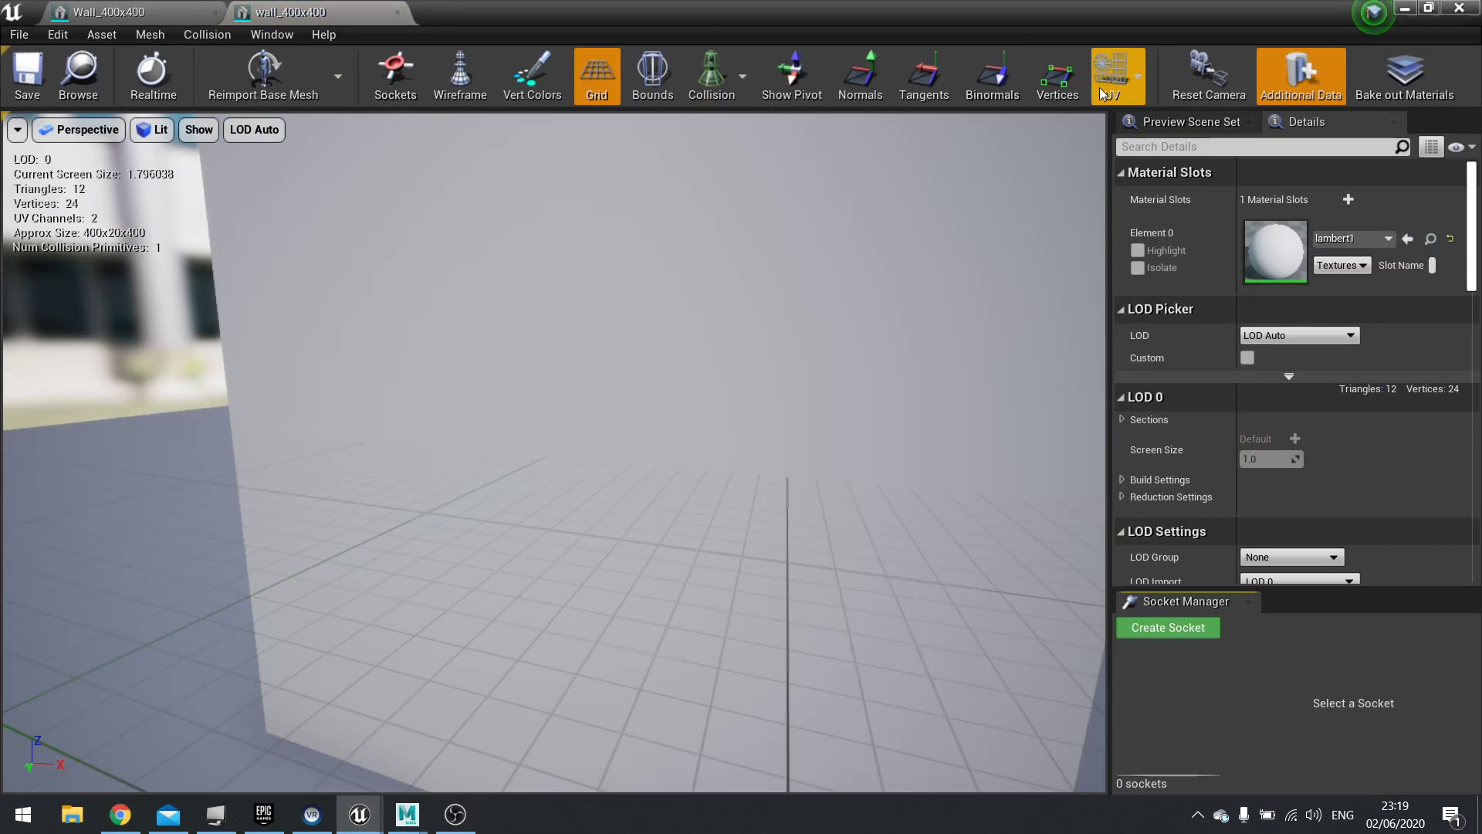
click(1106, 80)
click(1138, 147)
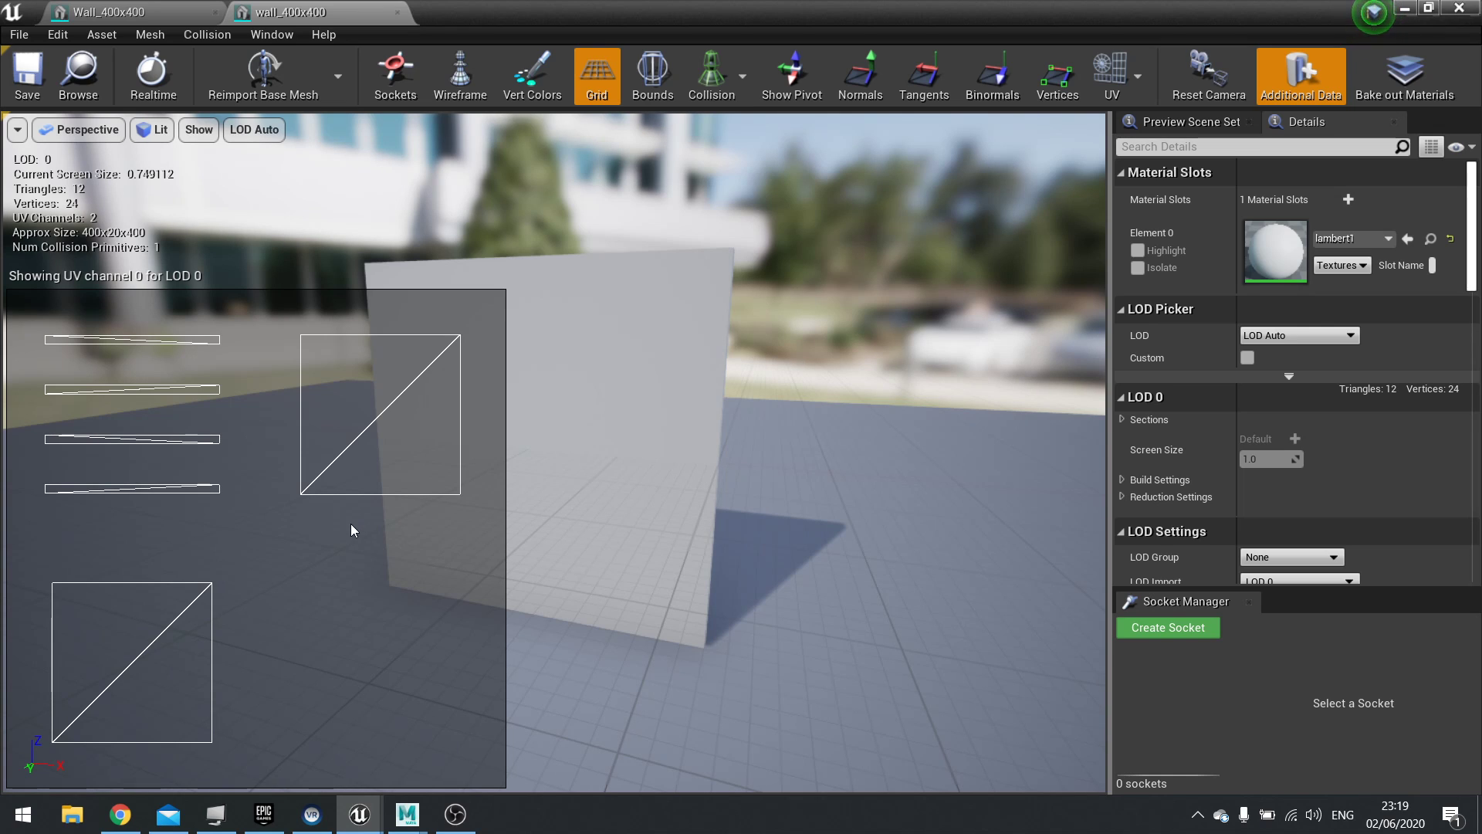
Step: Check the Light Map Resolution of the Wall_400x400 mesh that uses the M_Basic_Wall material
click(177, 11)
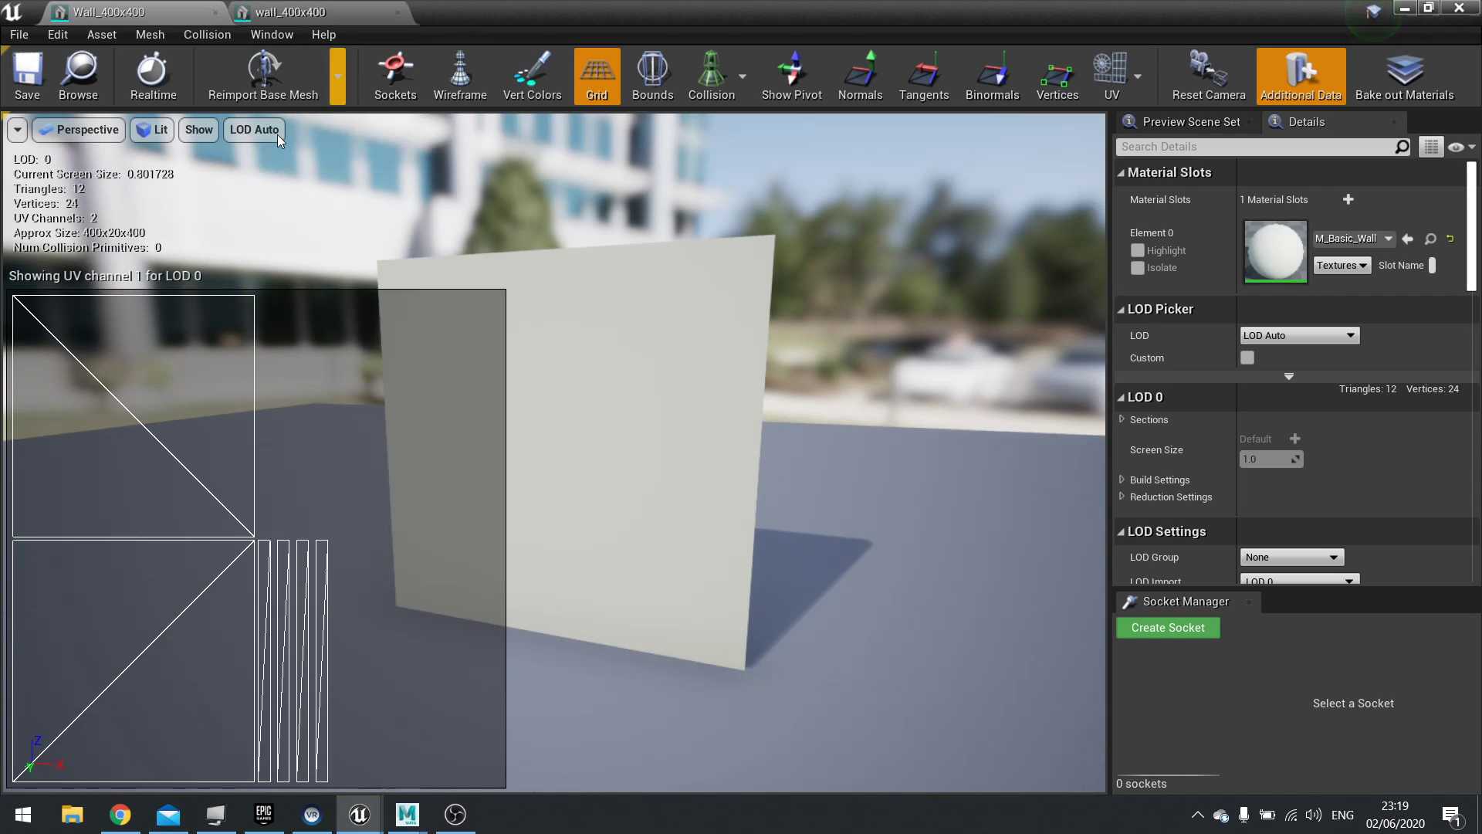
scroll(1194, 542, down, 10)
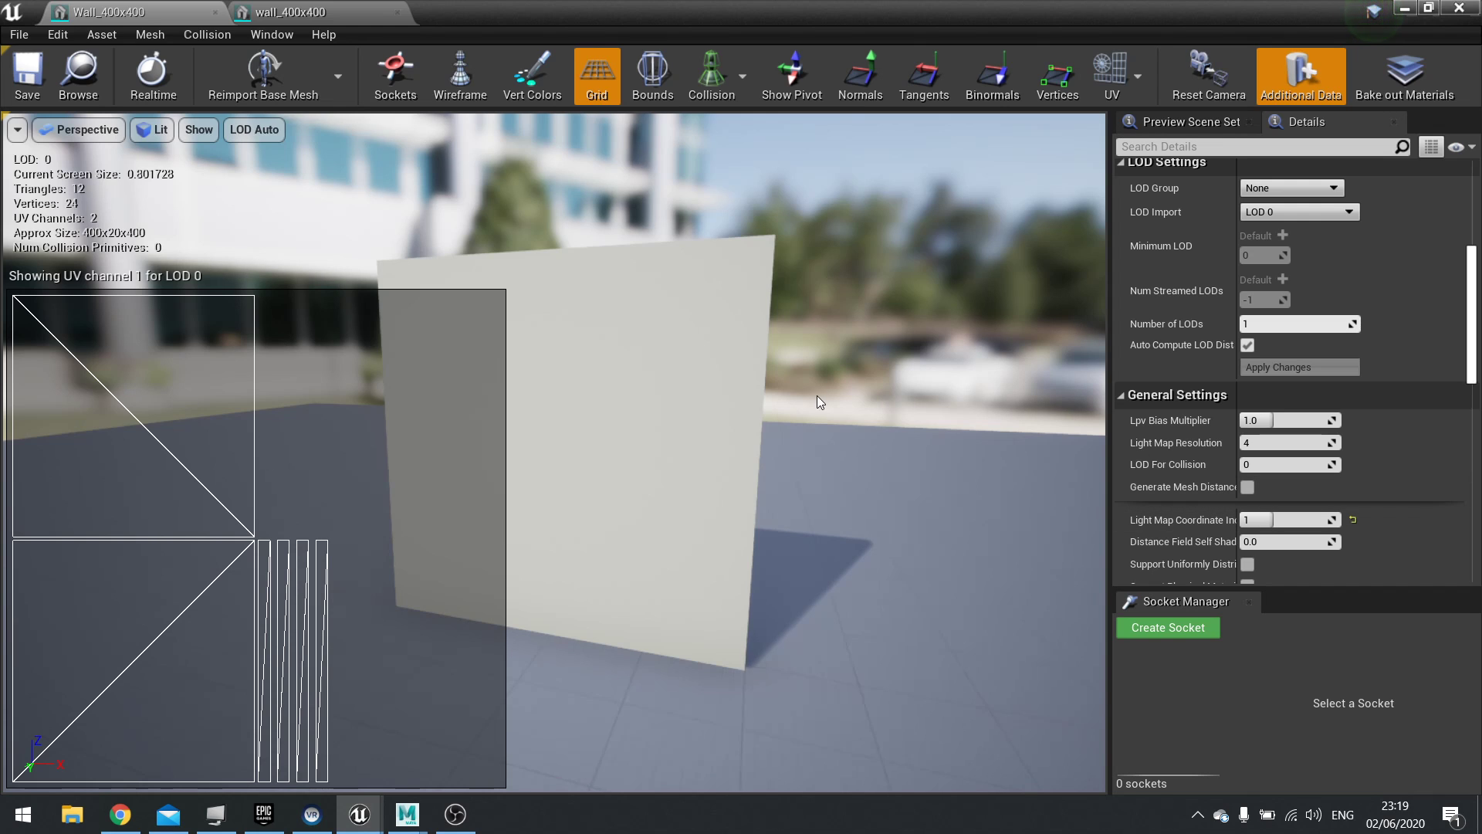
click(1297, 444)
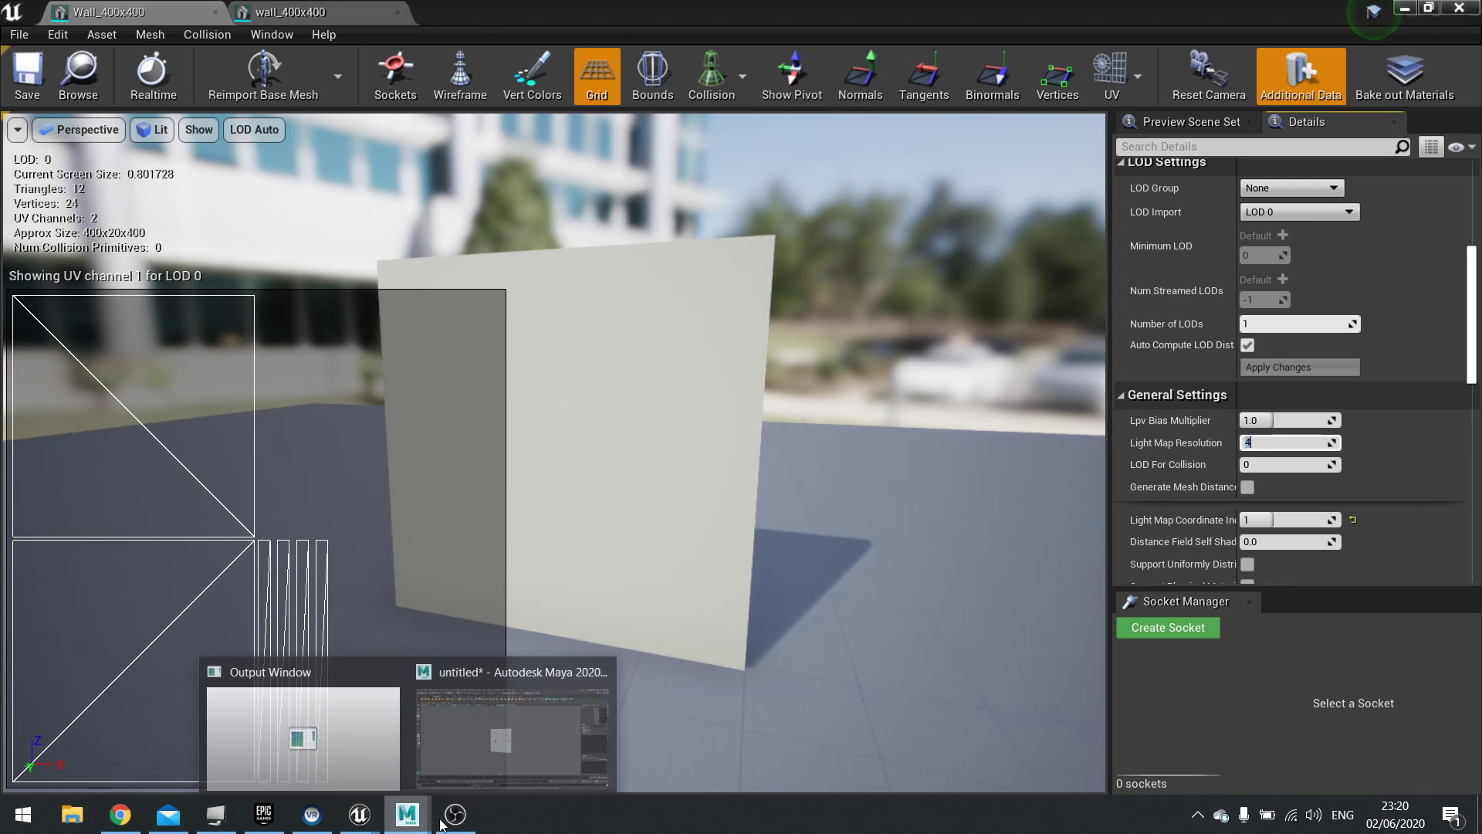
Step: Switch to Maya, inspect the wall cube's layout in the UV Editor, and close the editor
click(533, 745)
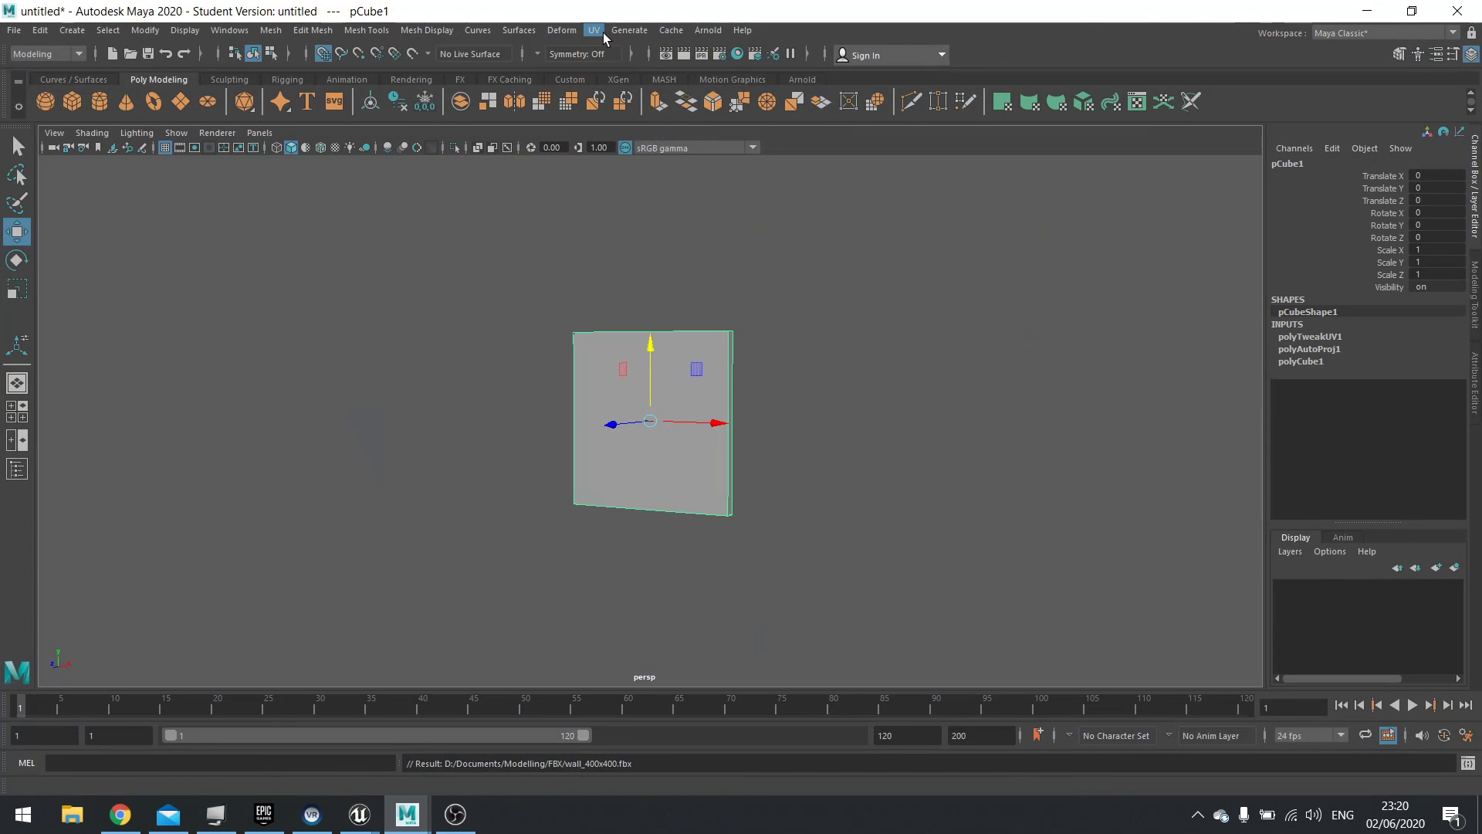
click(600, 33)
click(623, 58)
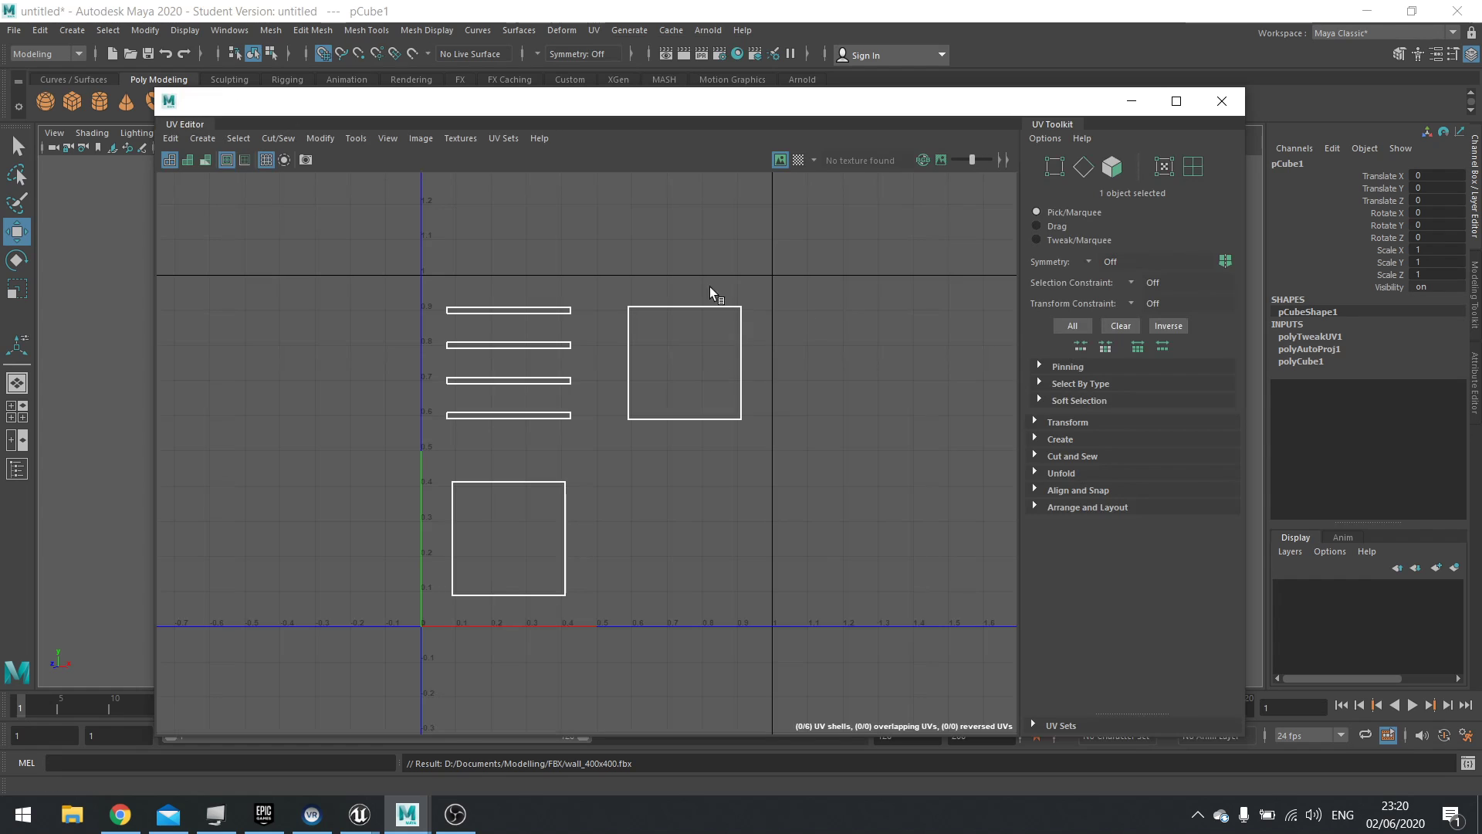
alt+middle_drag(650, 494, 680, 479)
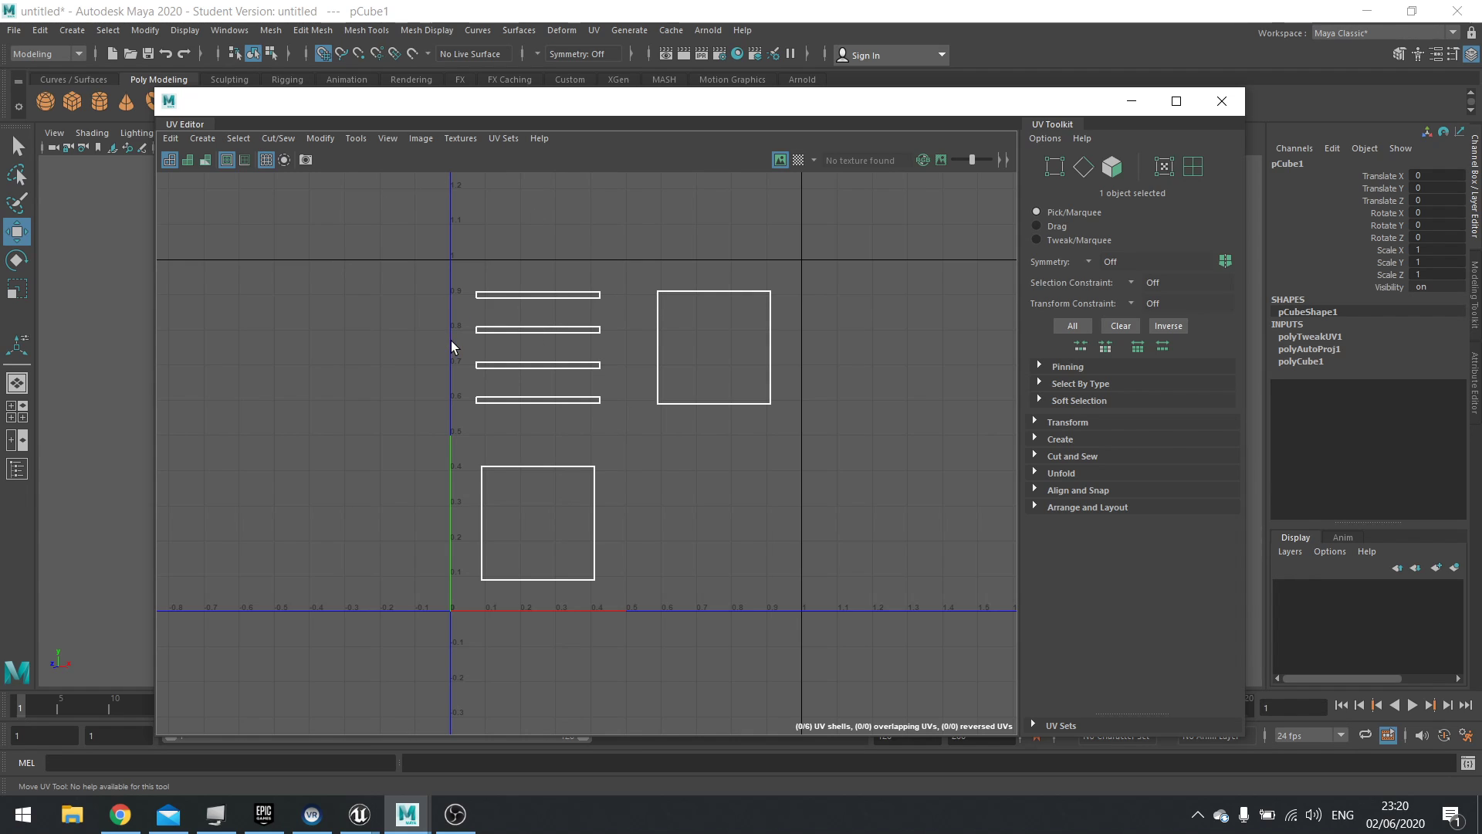
click(1222, 101)
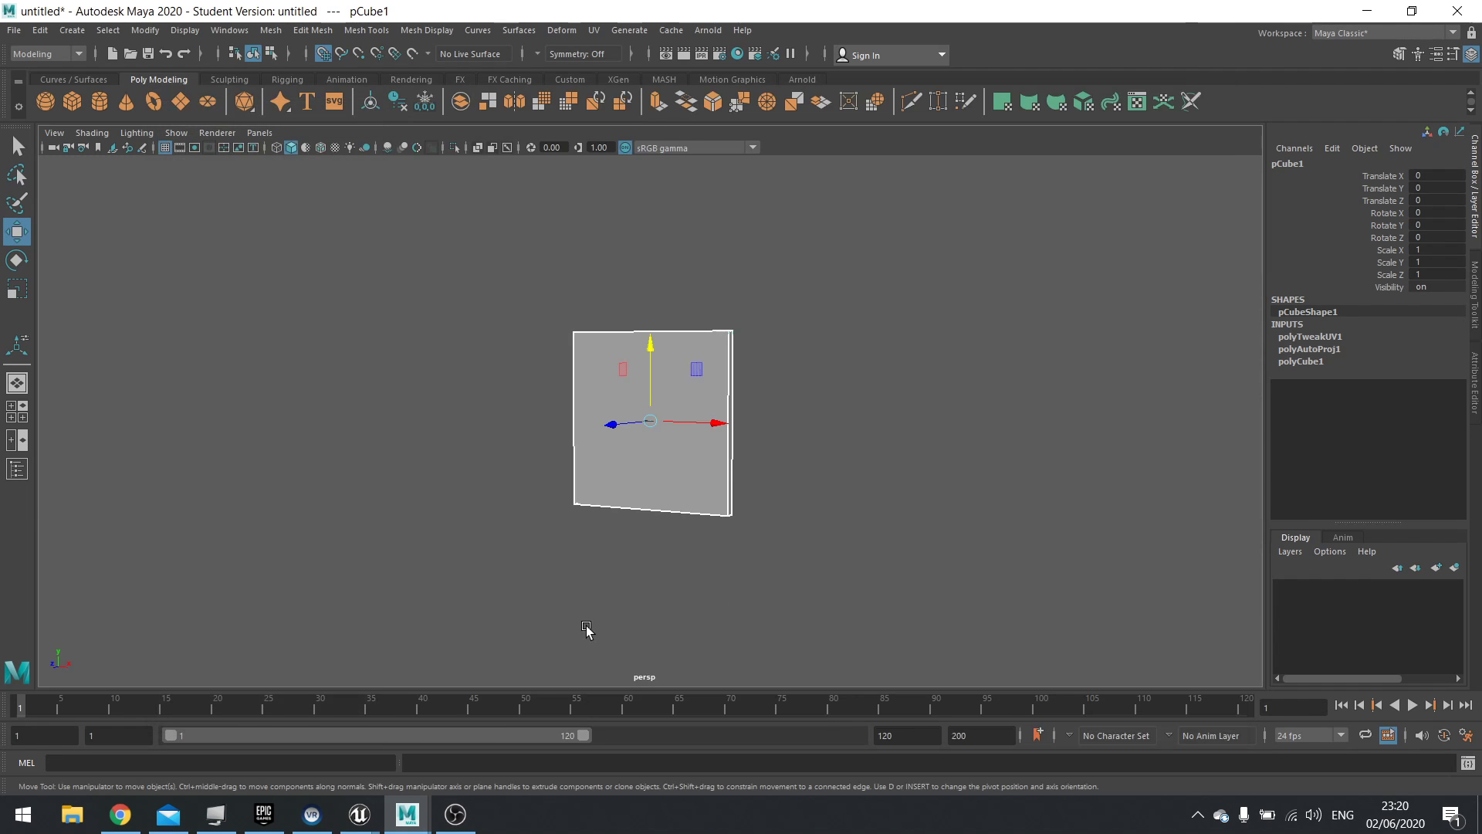
Step: Return to Unreal Editor and compare UV Channel 1 with UV Channel 0 on the imported wall_400x400 mesh
mouse_move(359, 815)
click(463, 726)
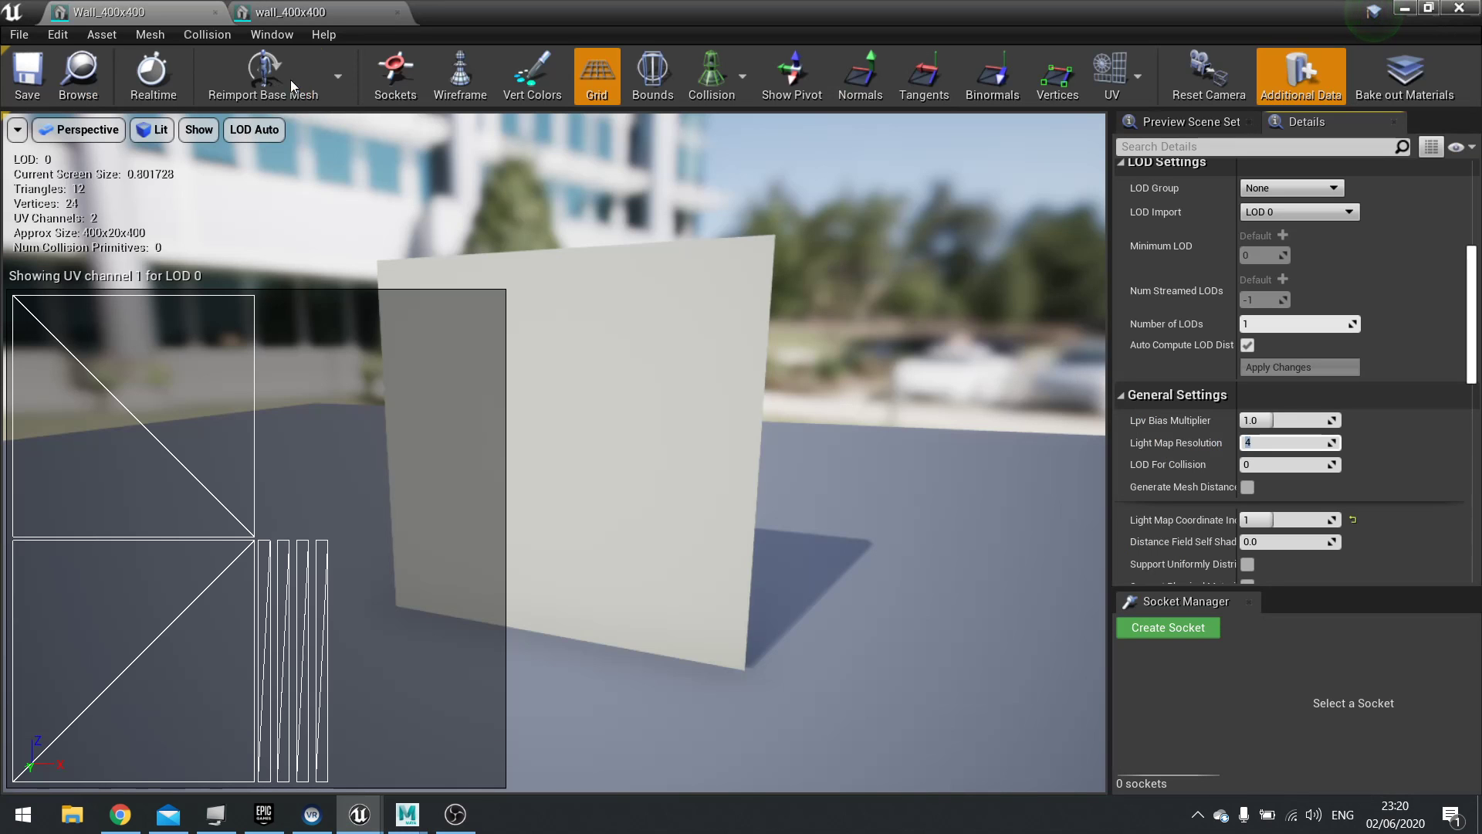
click(301, 13)
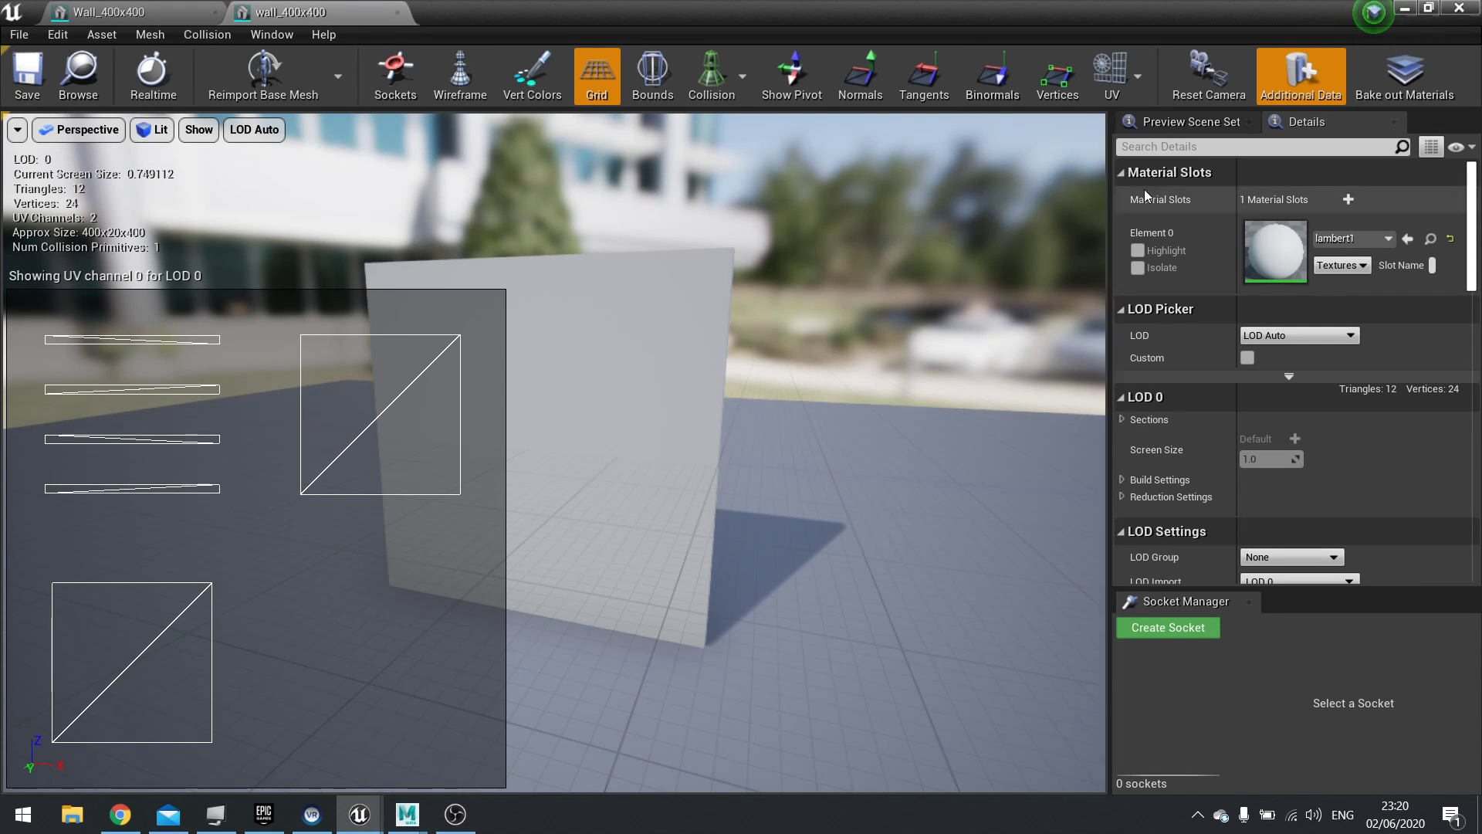
click(1126, 73)
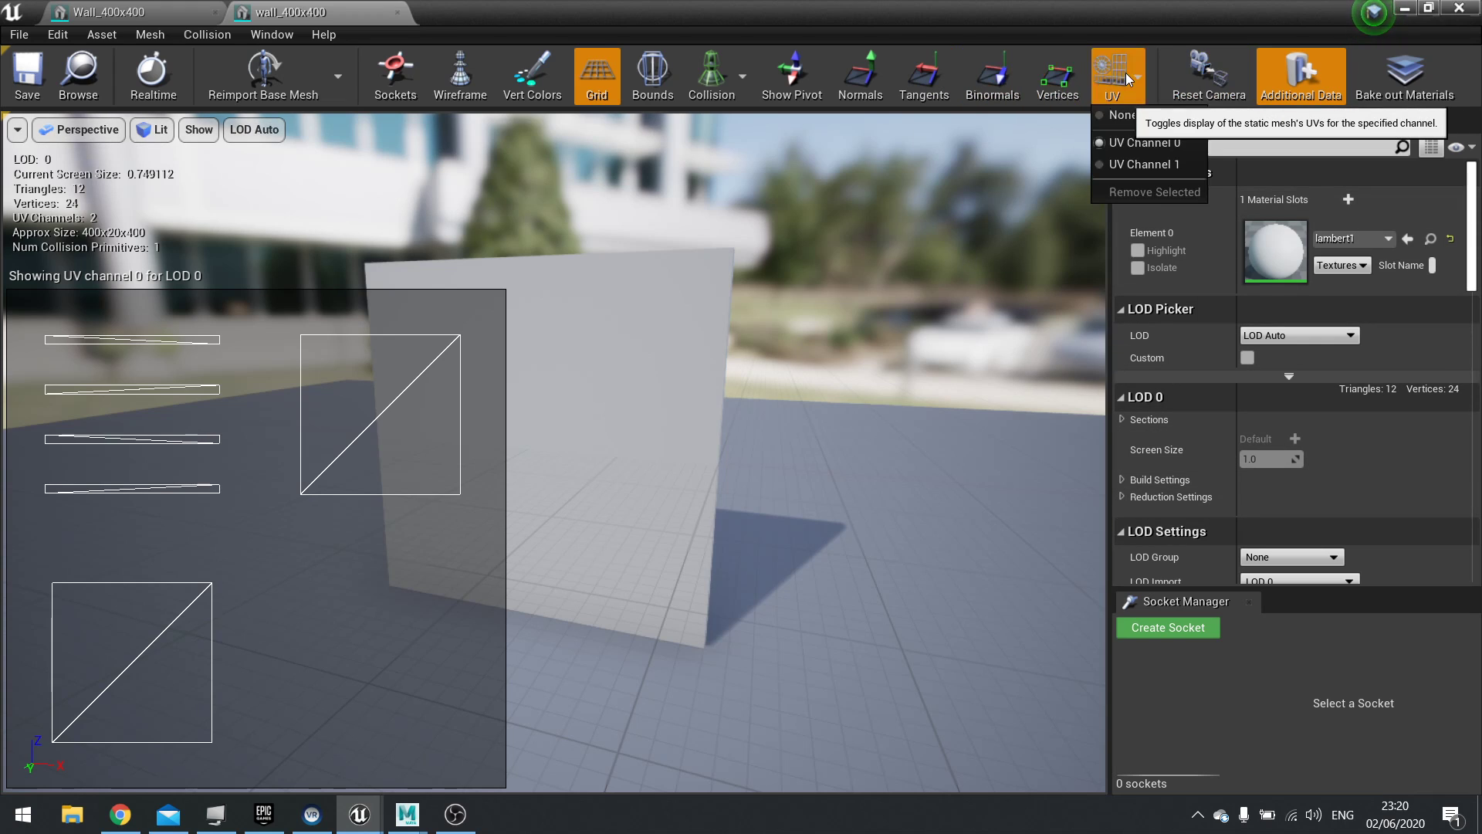
click(1165, 166)
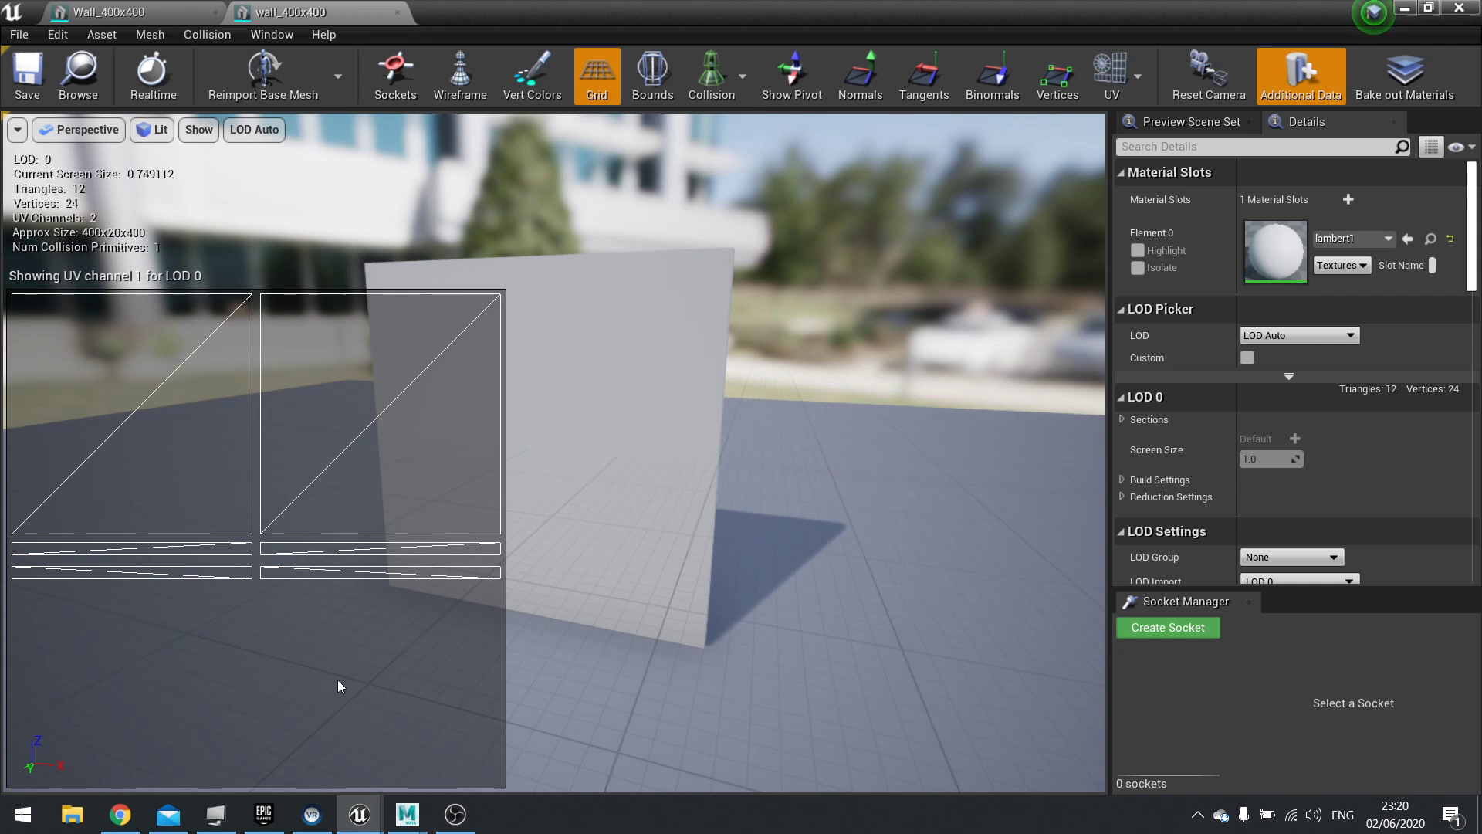
click(1124, 68)
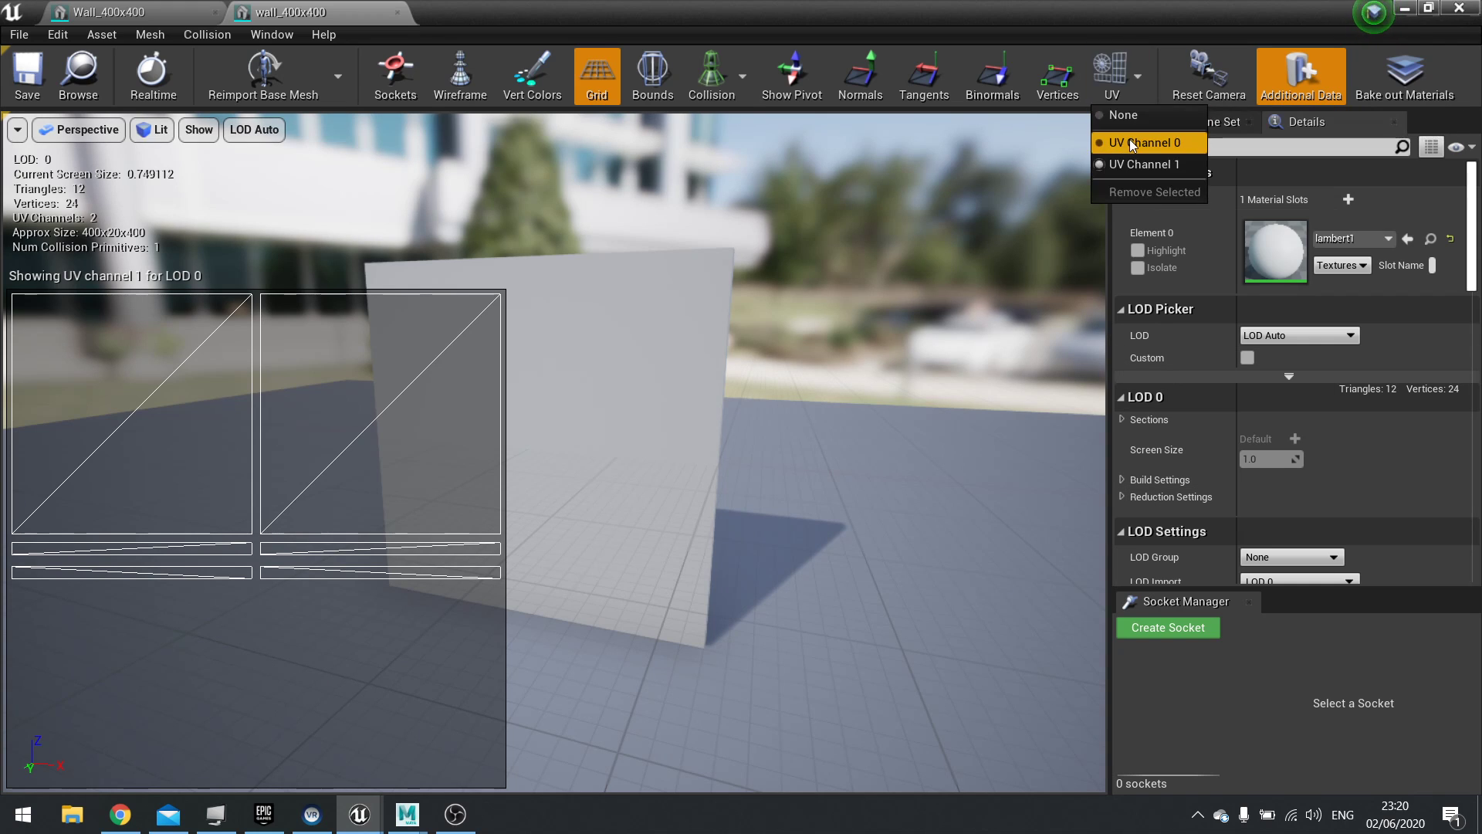
click(1130, 143)
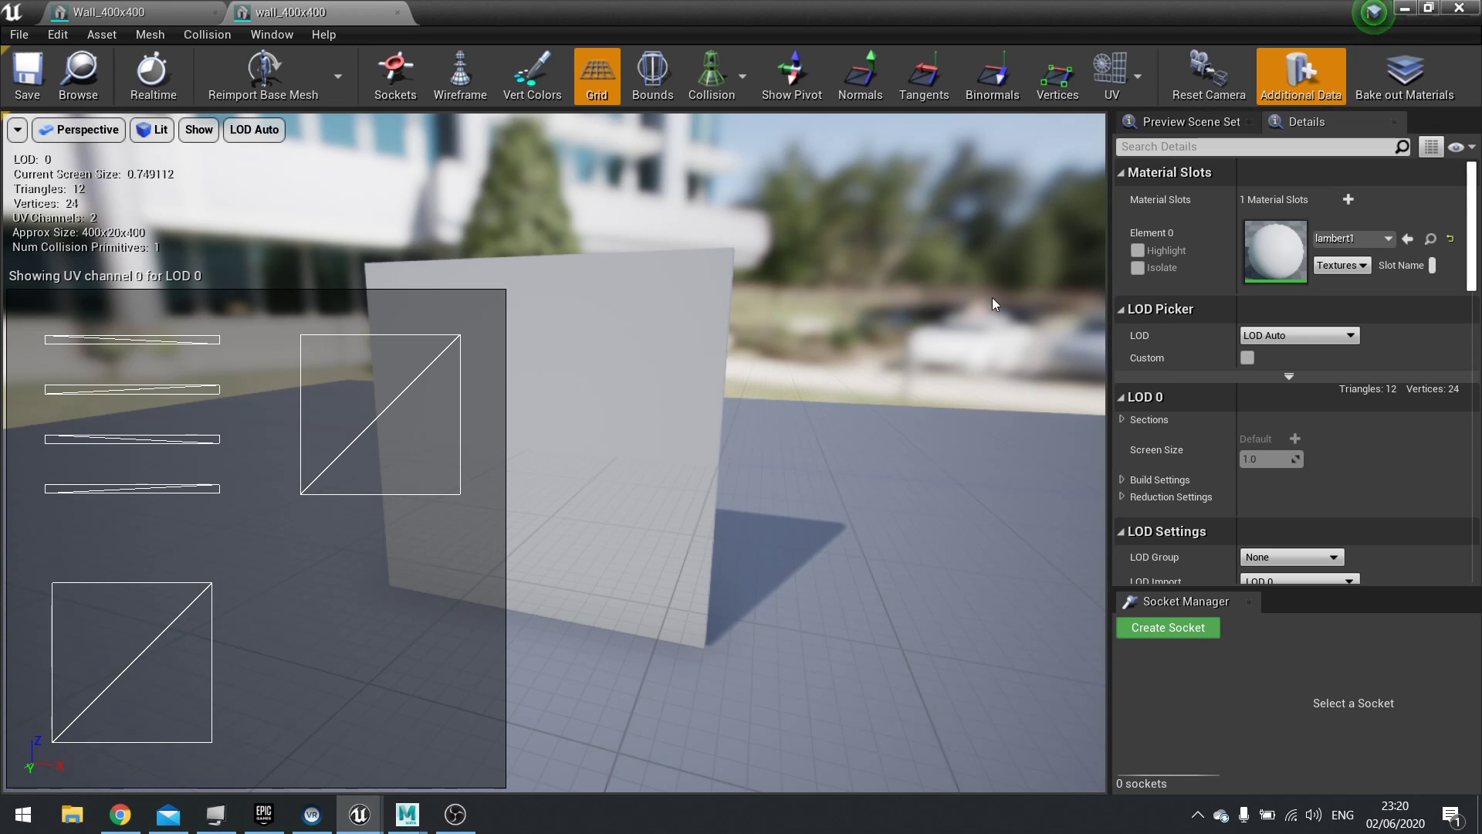
Step: Examine the imported wall mesh's Light Map Resolution and Light Map Coordinate Index alongside its available UV channels
scroll(1273, 383, down, 5)
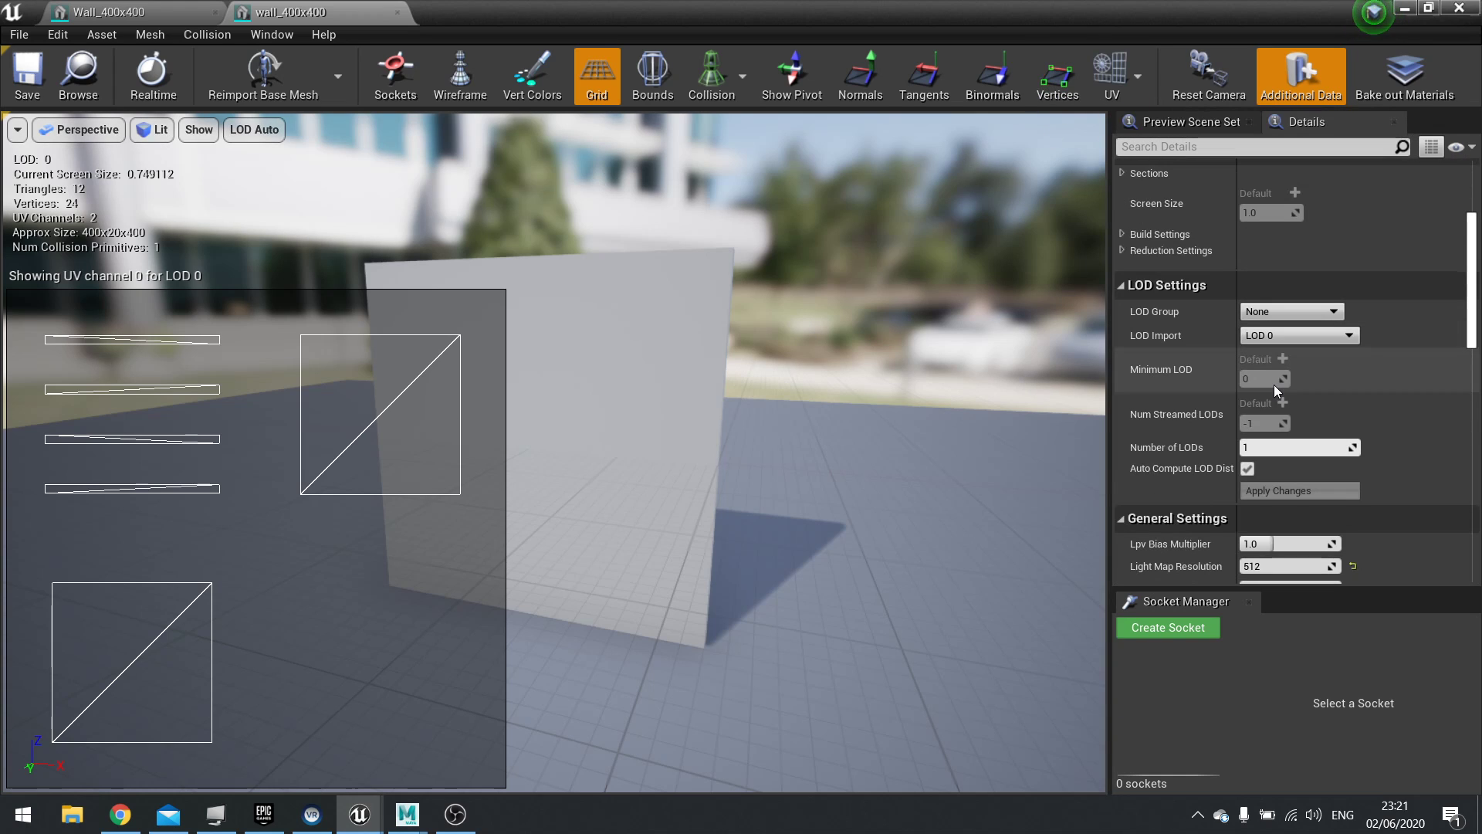
scroll(1274, 384, down, 1)
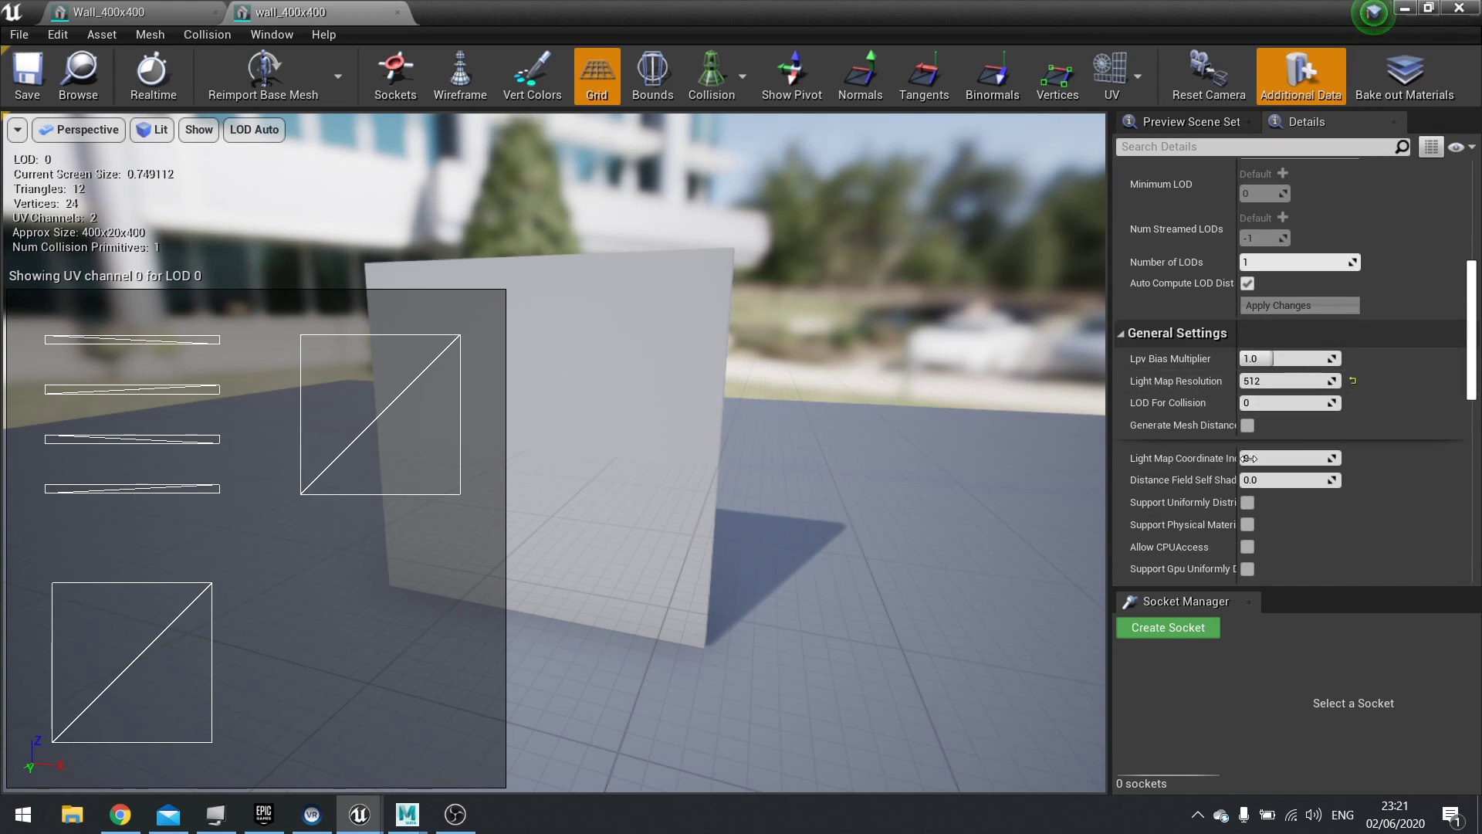
scroll(1250, 462, down, 3)
scroll(1282, 487, down, 3)
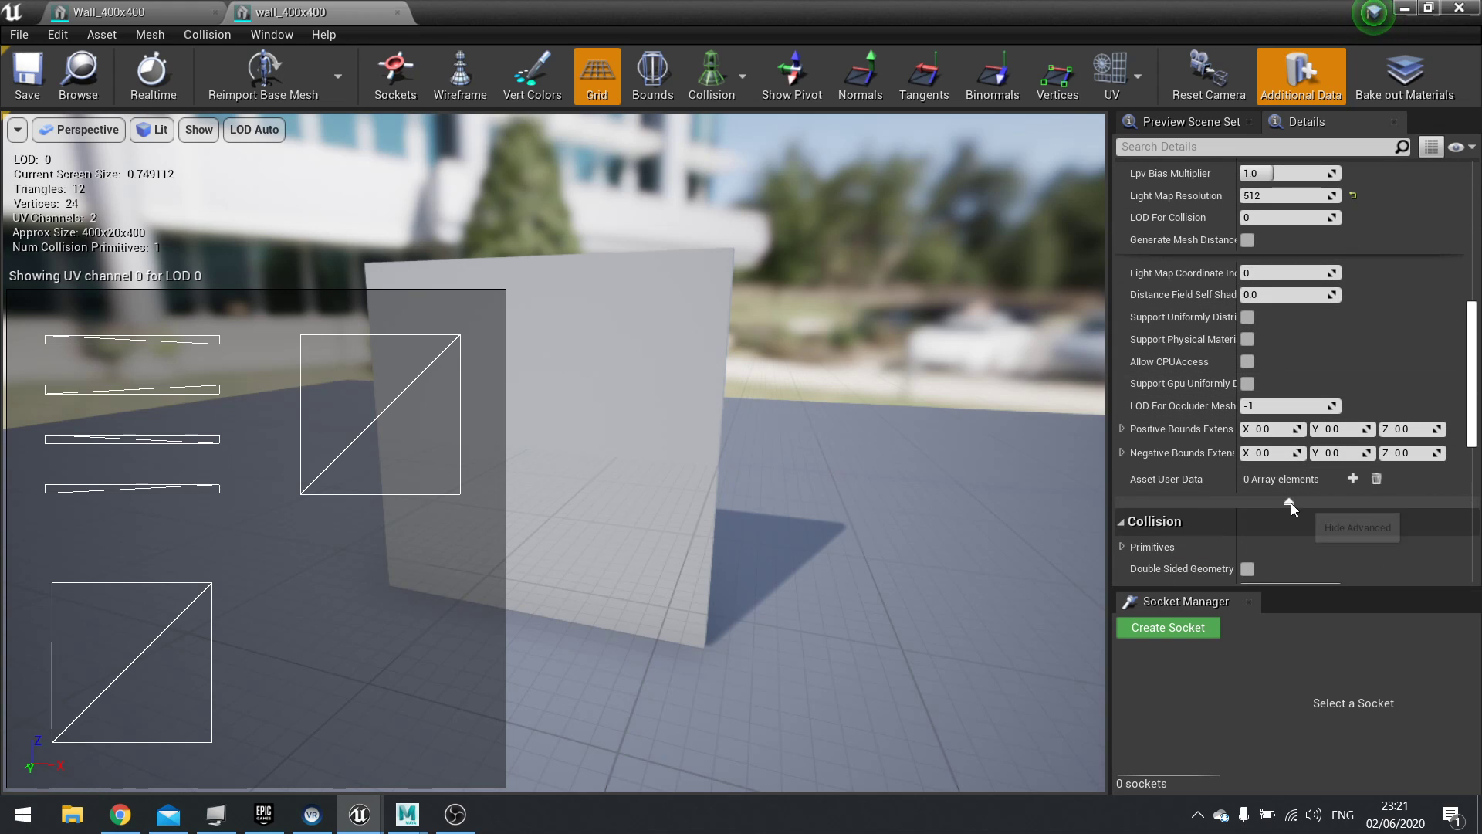
click(1290, 503)
scroll(1274, 363, up, 1)
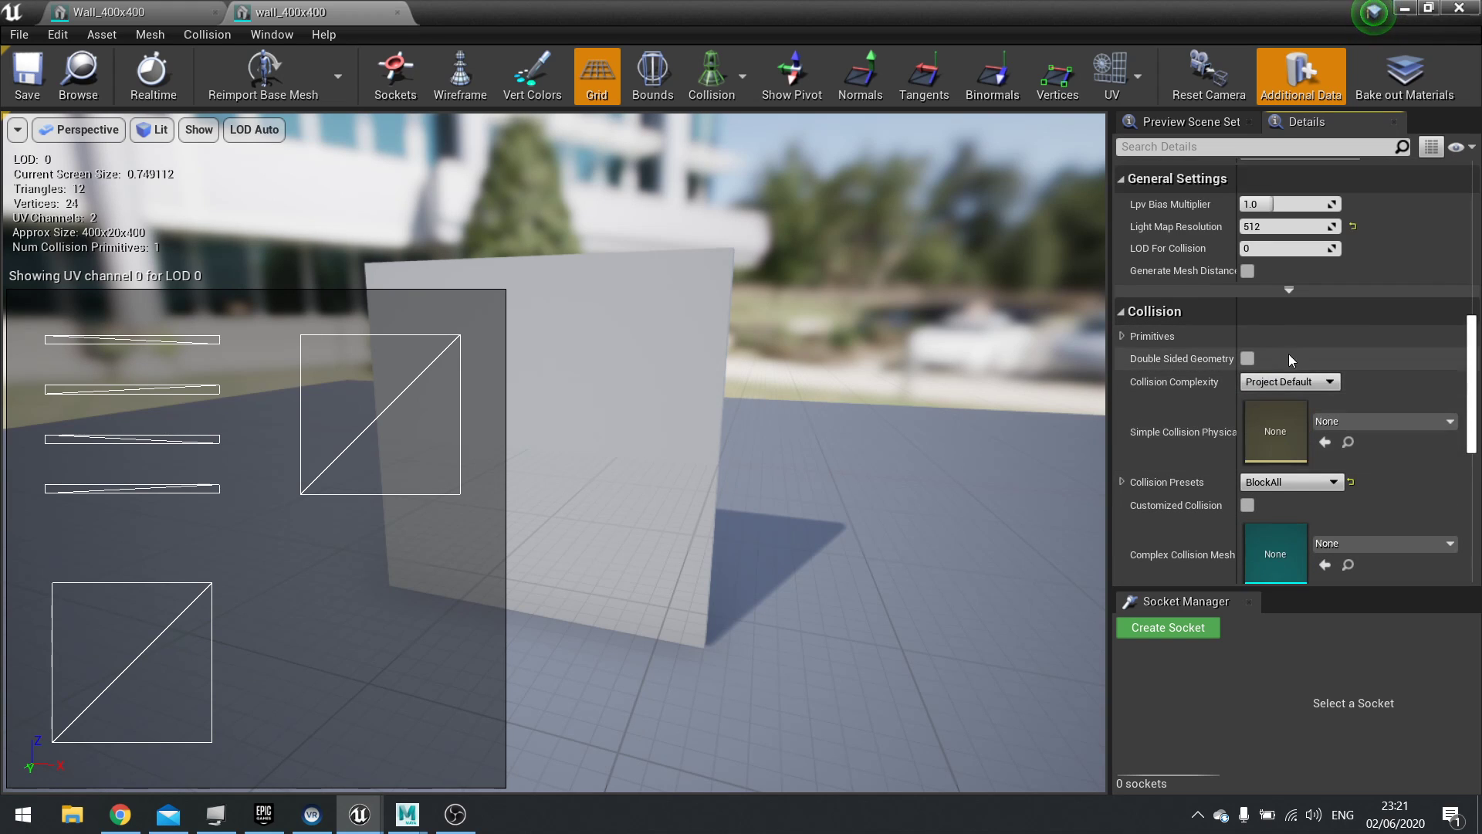
click(1289, 289)
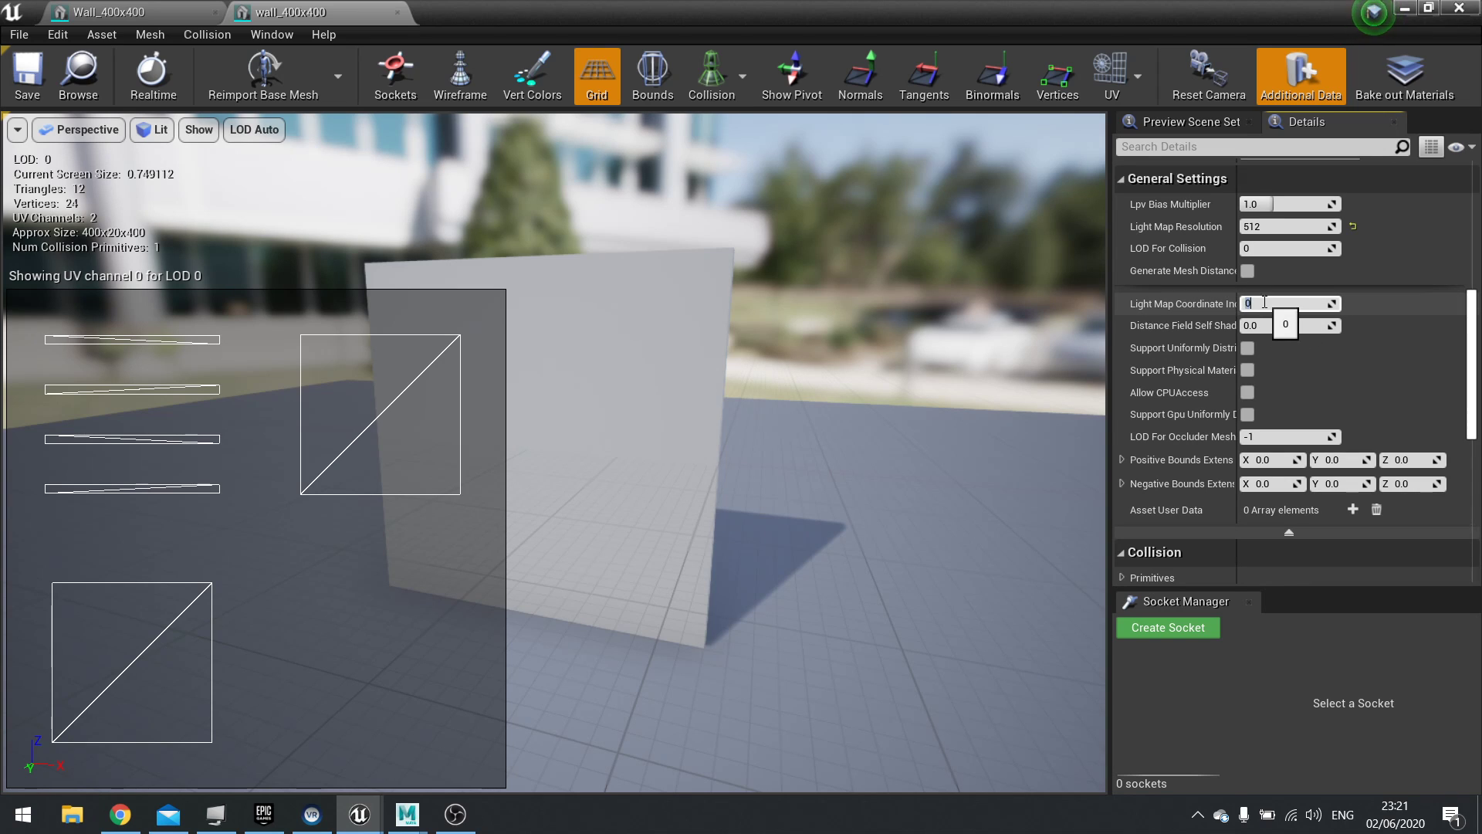
click(1138, 76)
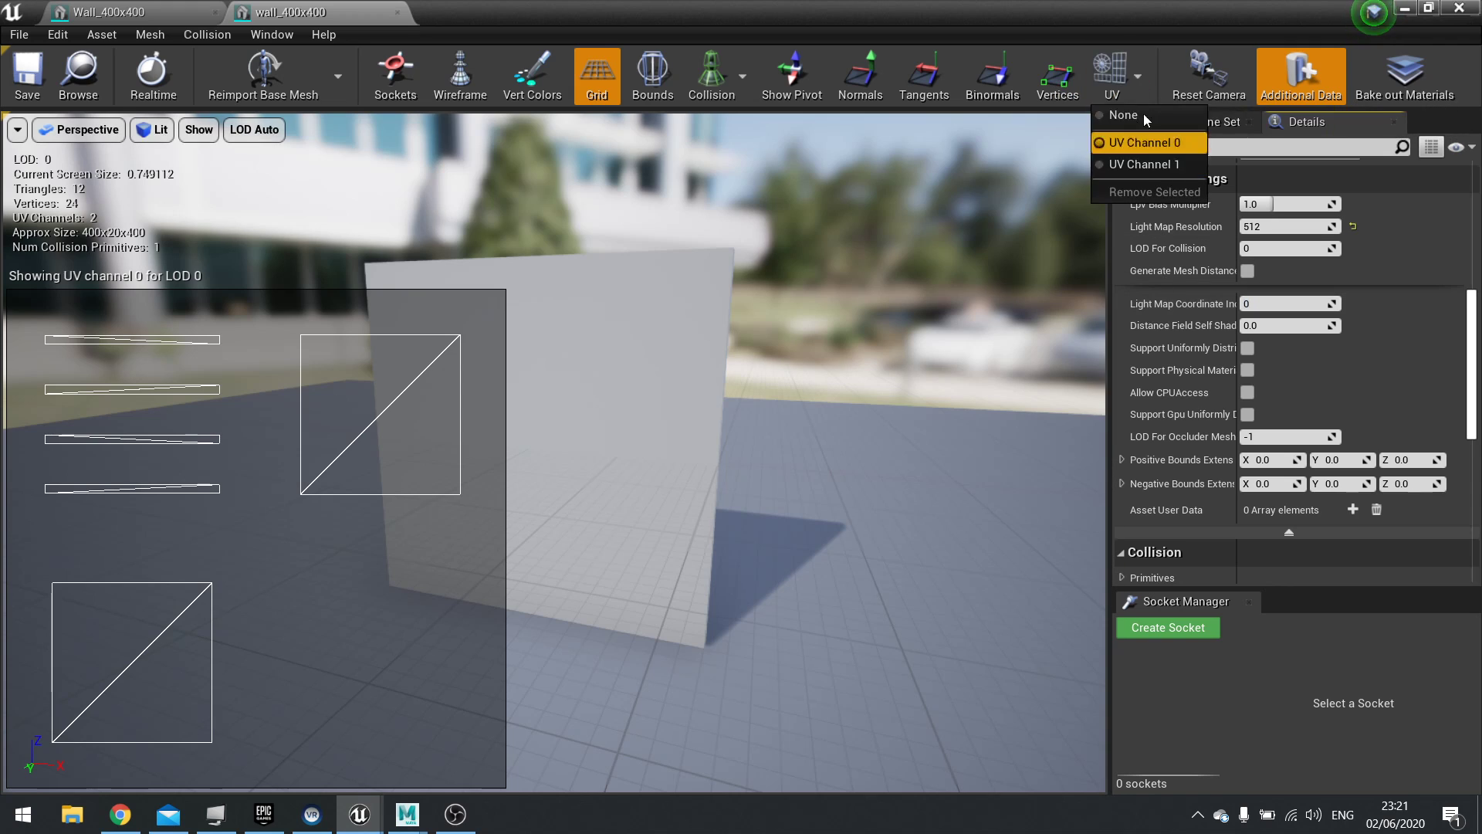
click(1133, 71)
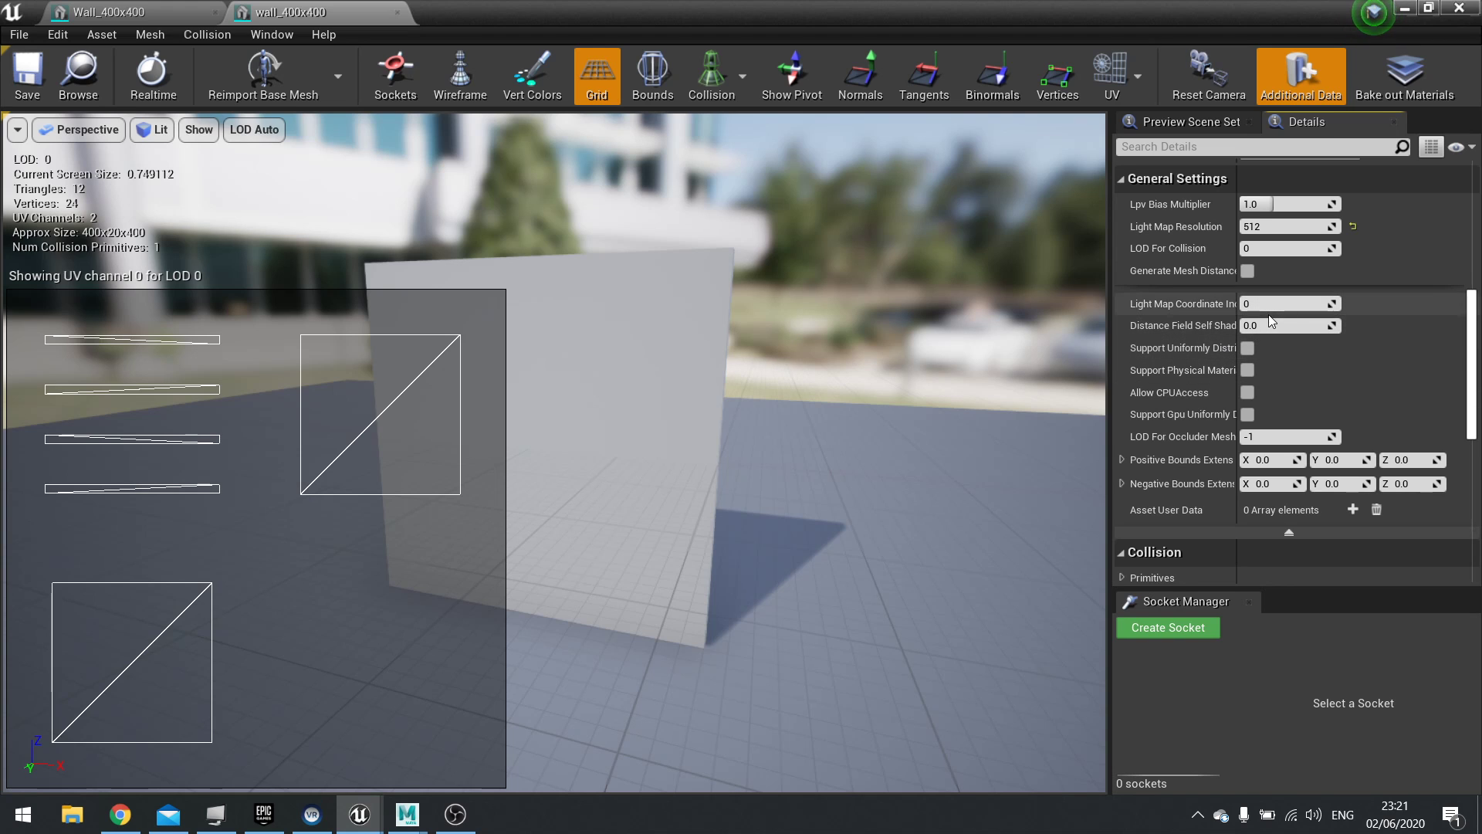
Step: Close the wall mesh editors and return to the lit room in the Lighting level
click(396, 11)
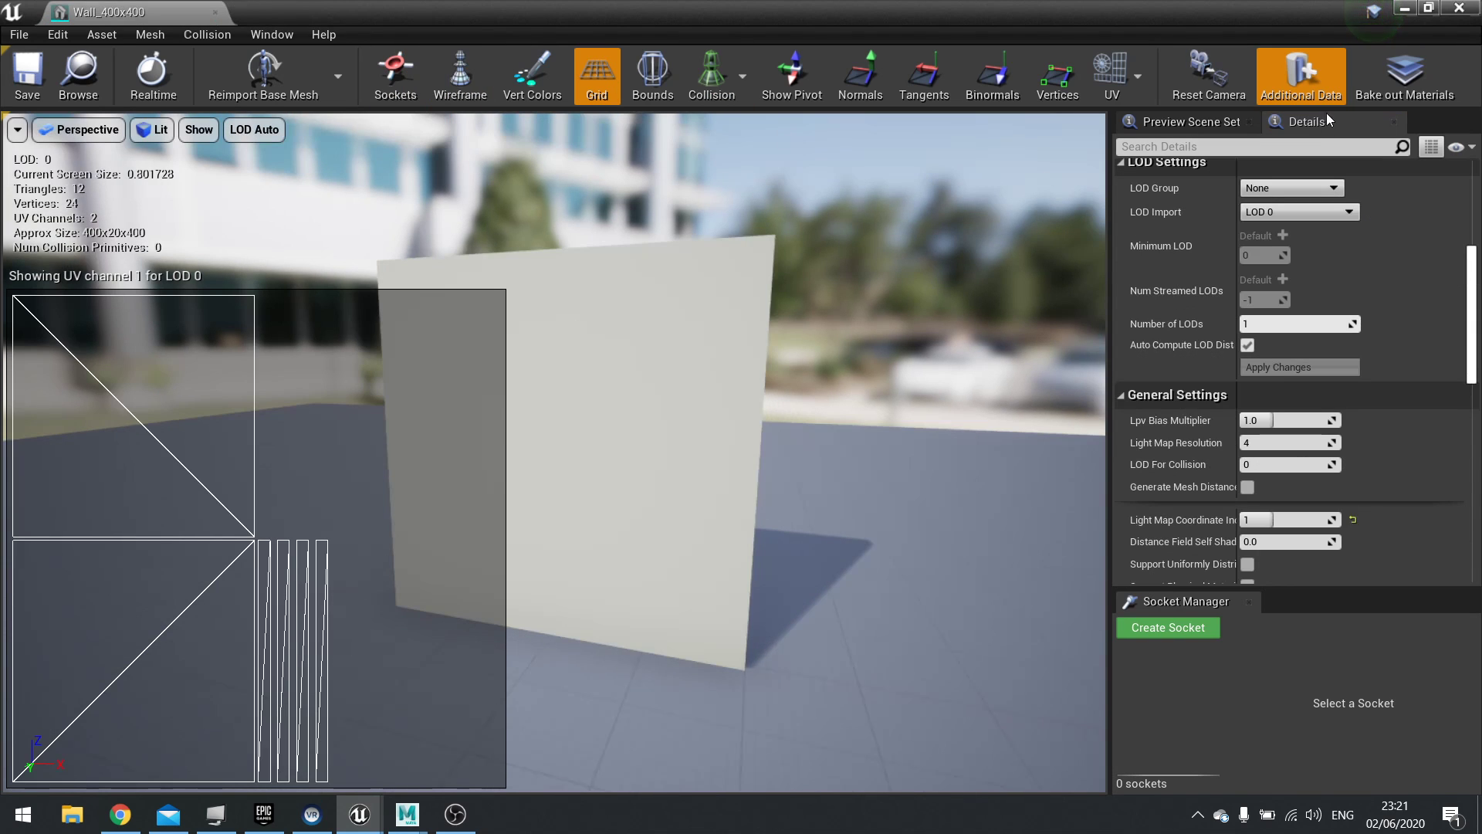
click(1454, 16)
mouse_move(711, 275)
right_down()
mouse_move(487, 278)
mouse_move(386, 239)
mouse_move(177, 347)
mouse_move(332, 371)
mouse_move(255, 301)
mouse_move(116, 262)
mouse_move(708, 275)
mouse_move(706, 295)
right_up()
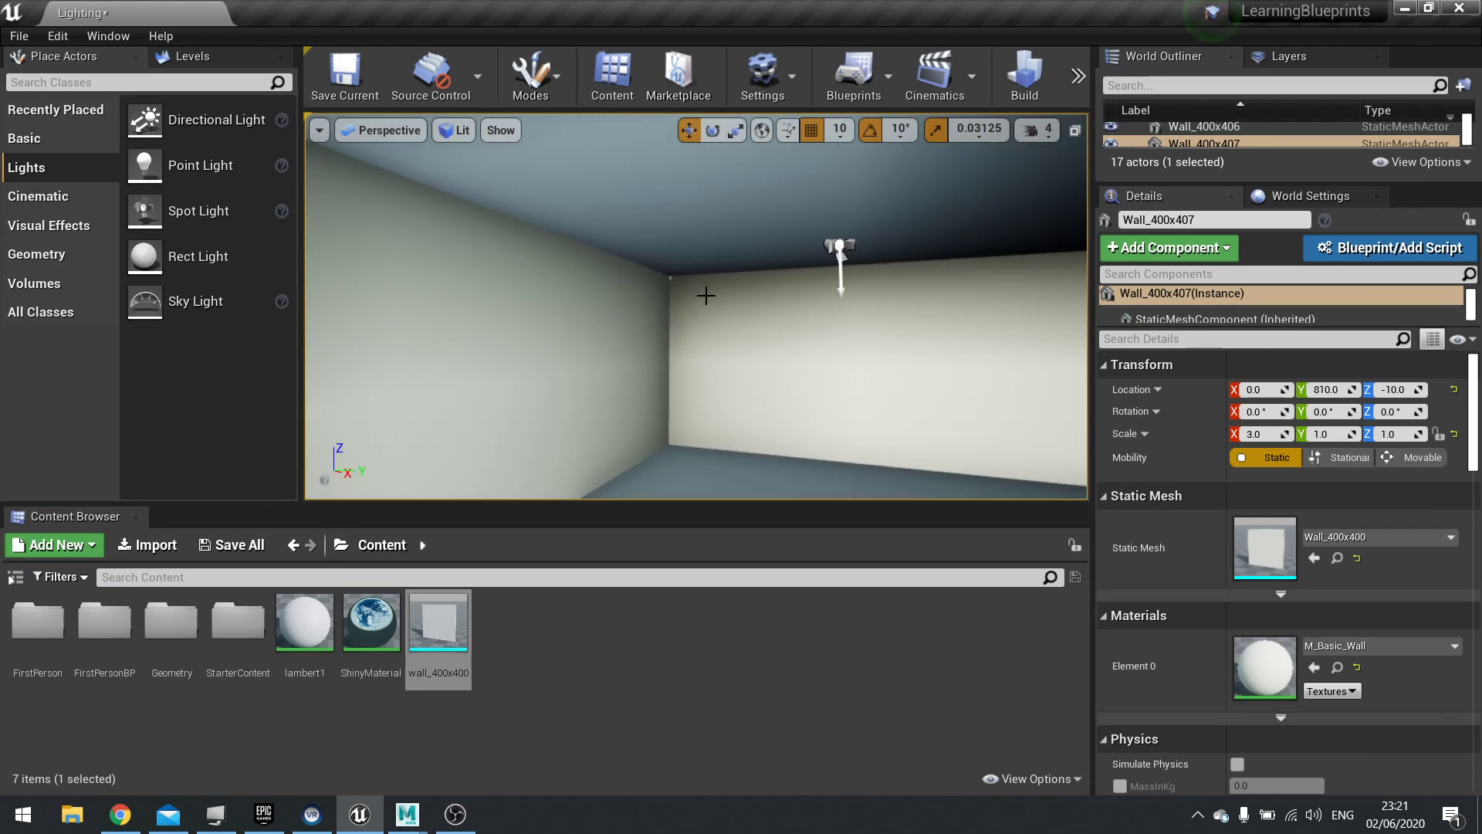
Step: Switch the viewport to Lighting Only and inspect the baked shading on the room's walls and along their corners
click(457, 133)
click(480, 261)
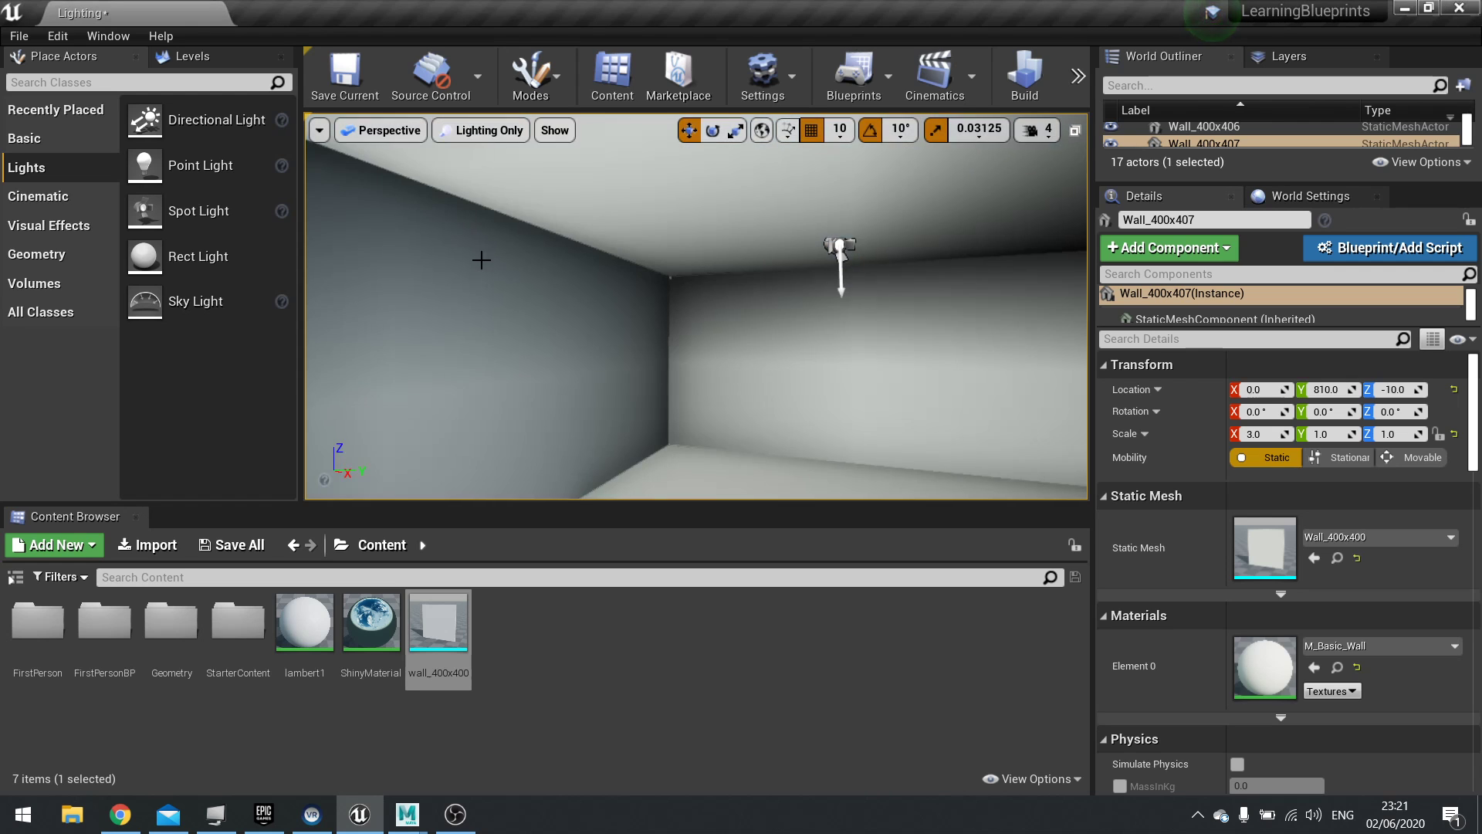
right_drag(480, 261, 481, 261)
right_drag(588, 251, 891, 283)
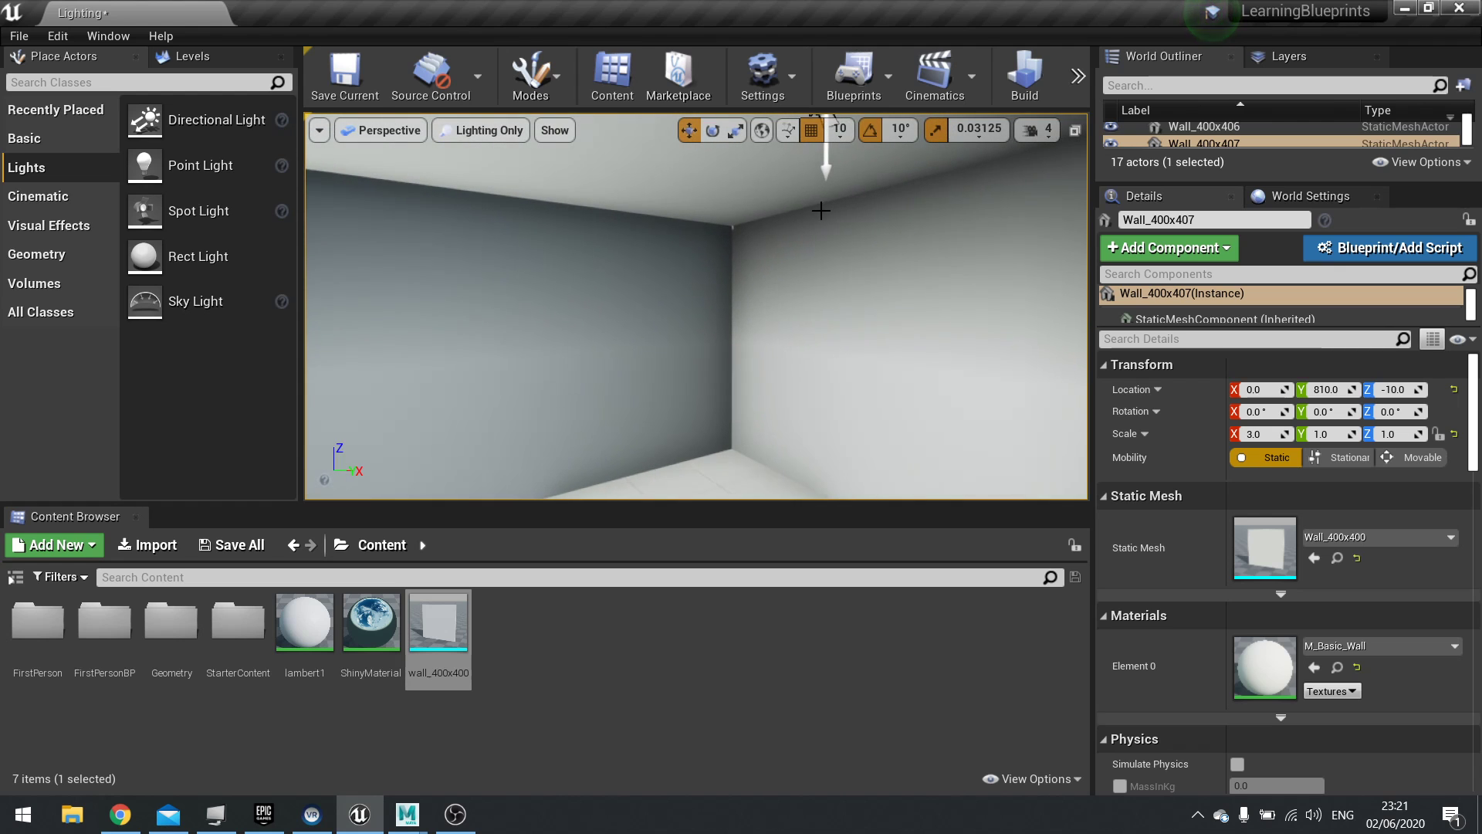
right_drag(765, 242, 786, 234)
right_drag(685, 304, 661, 255)
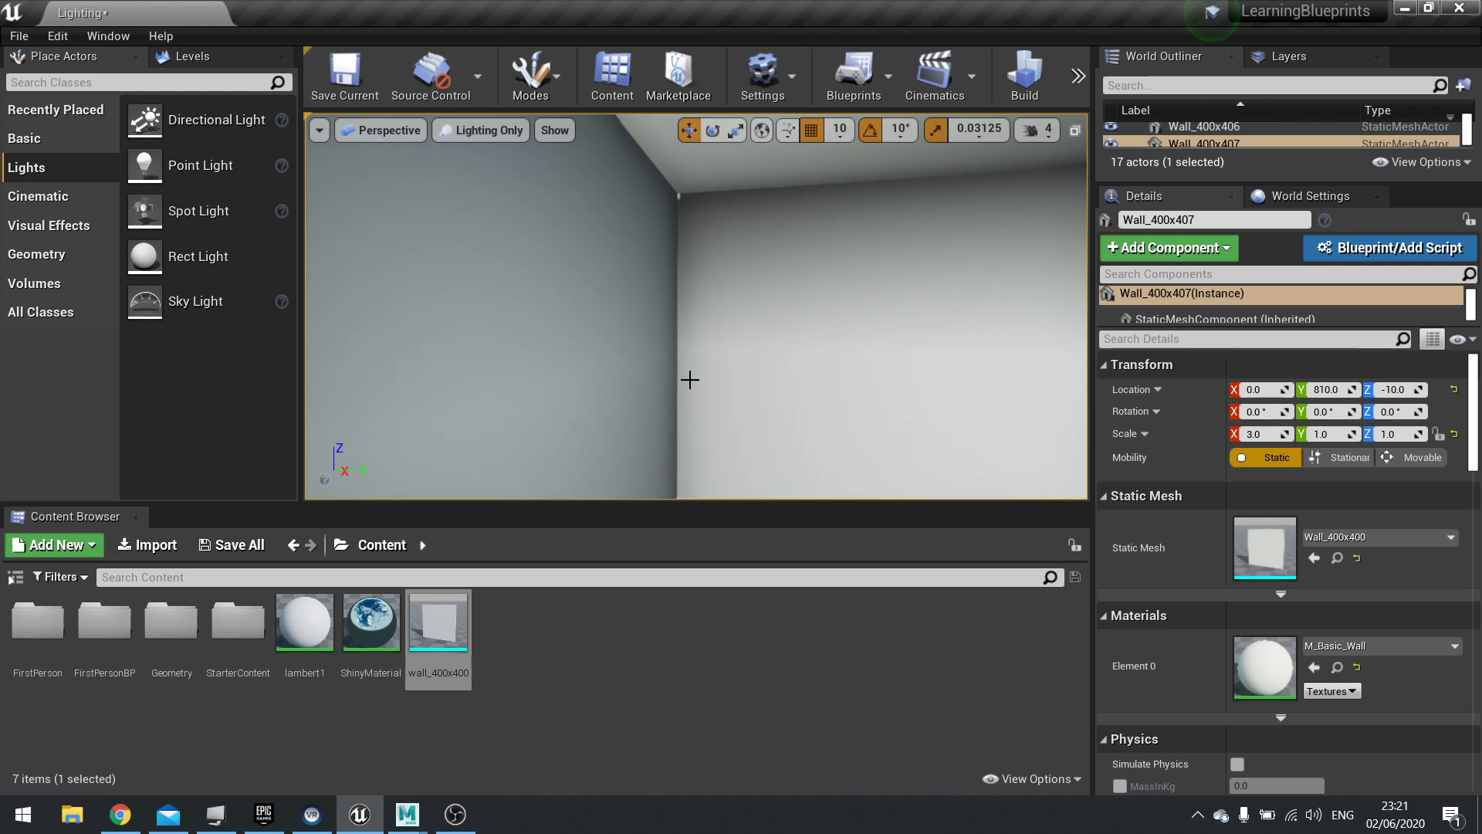
right_drag(694, 358, 716, 253)
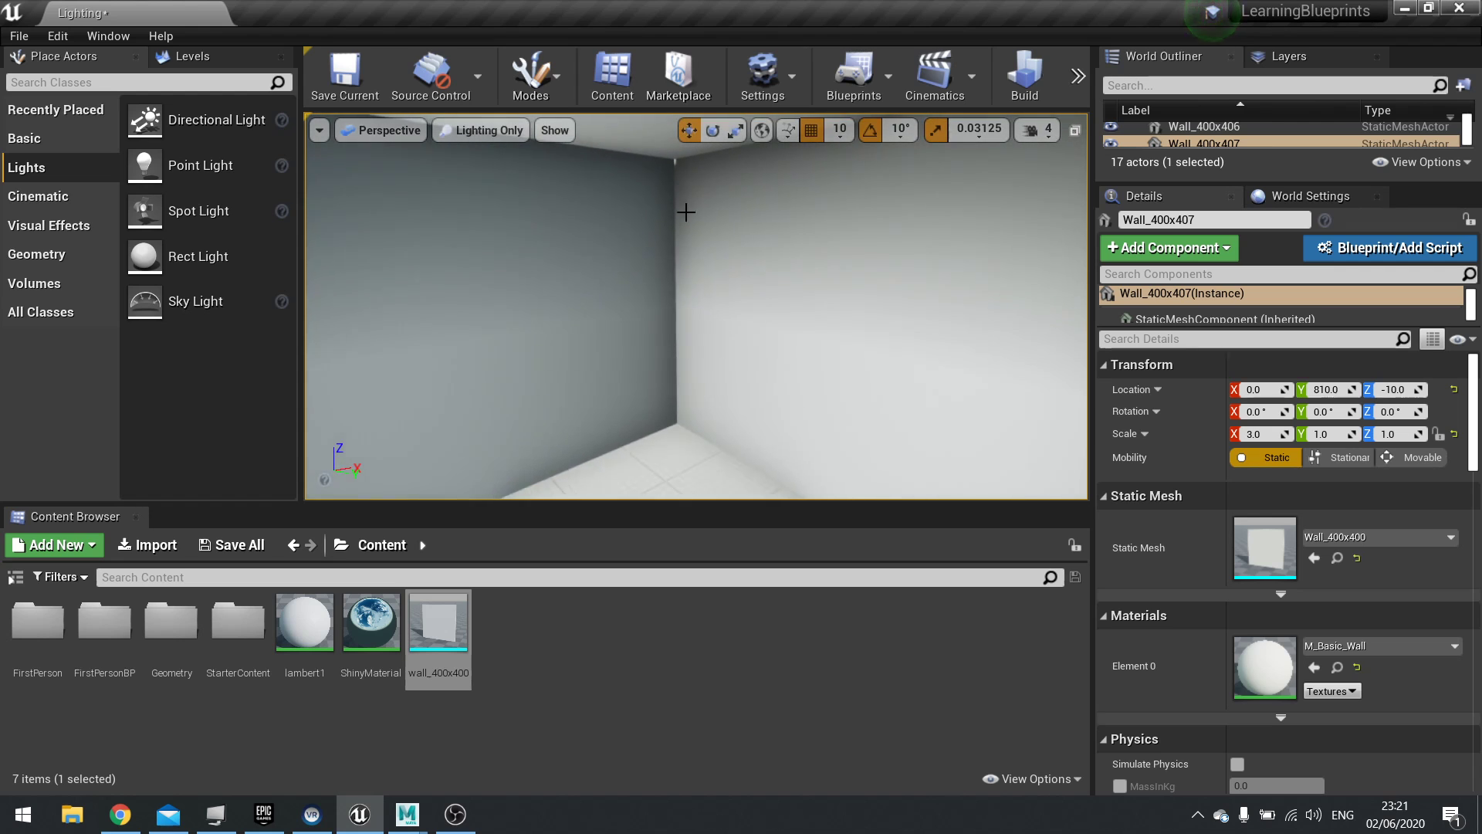
right_drag(715, 185, 594, 270)
right_drag(737, 308, 873, 281)
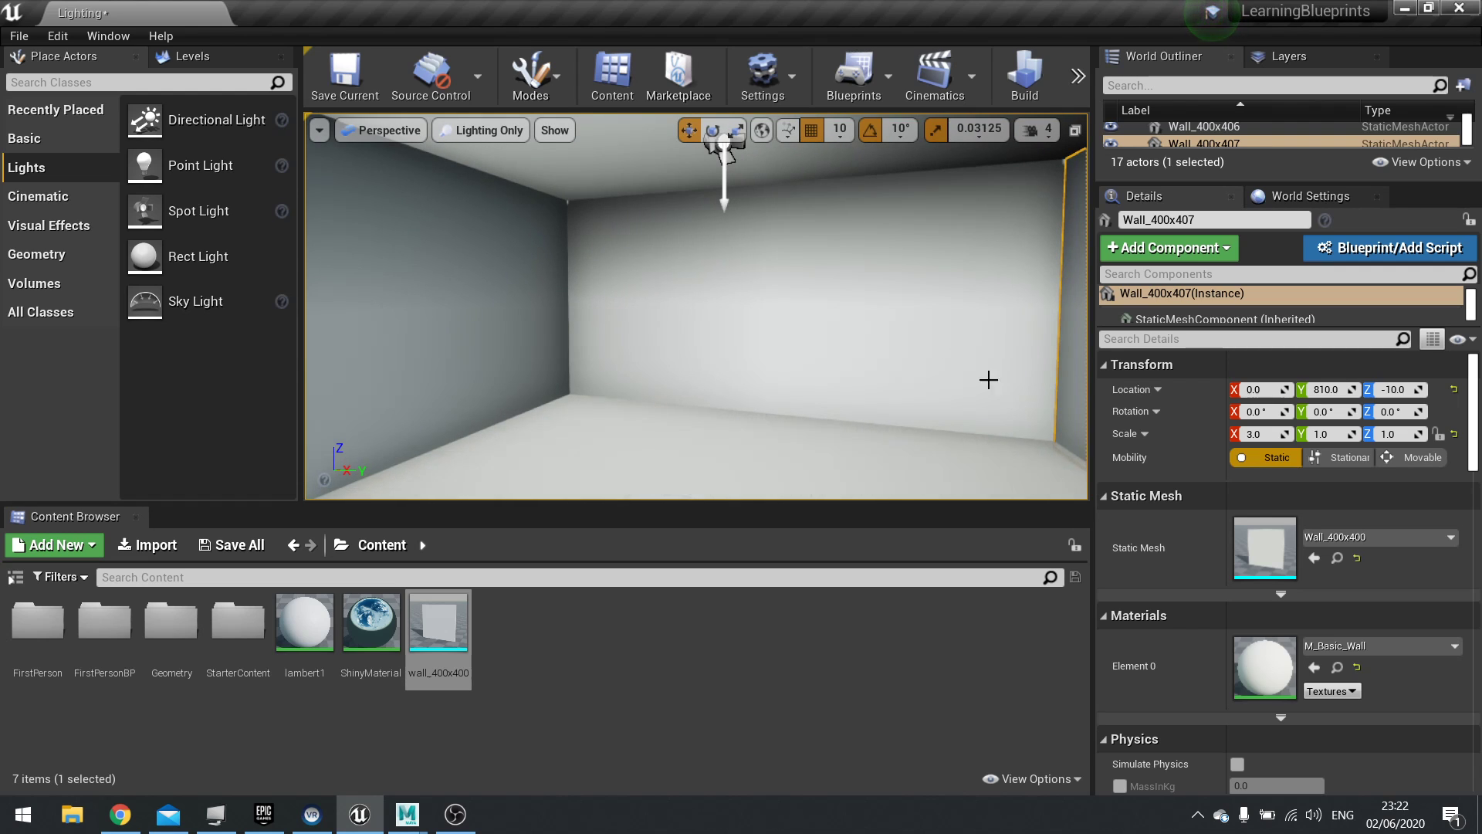
Step: Set the Wall_400x400 mesh's Light Map Resolution to 64, save the mesh, and close its editor
double_click(1253, 546)
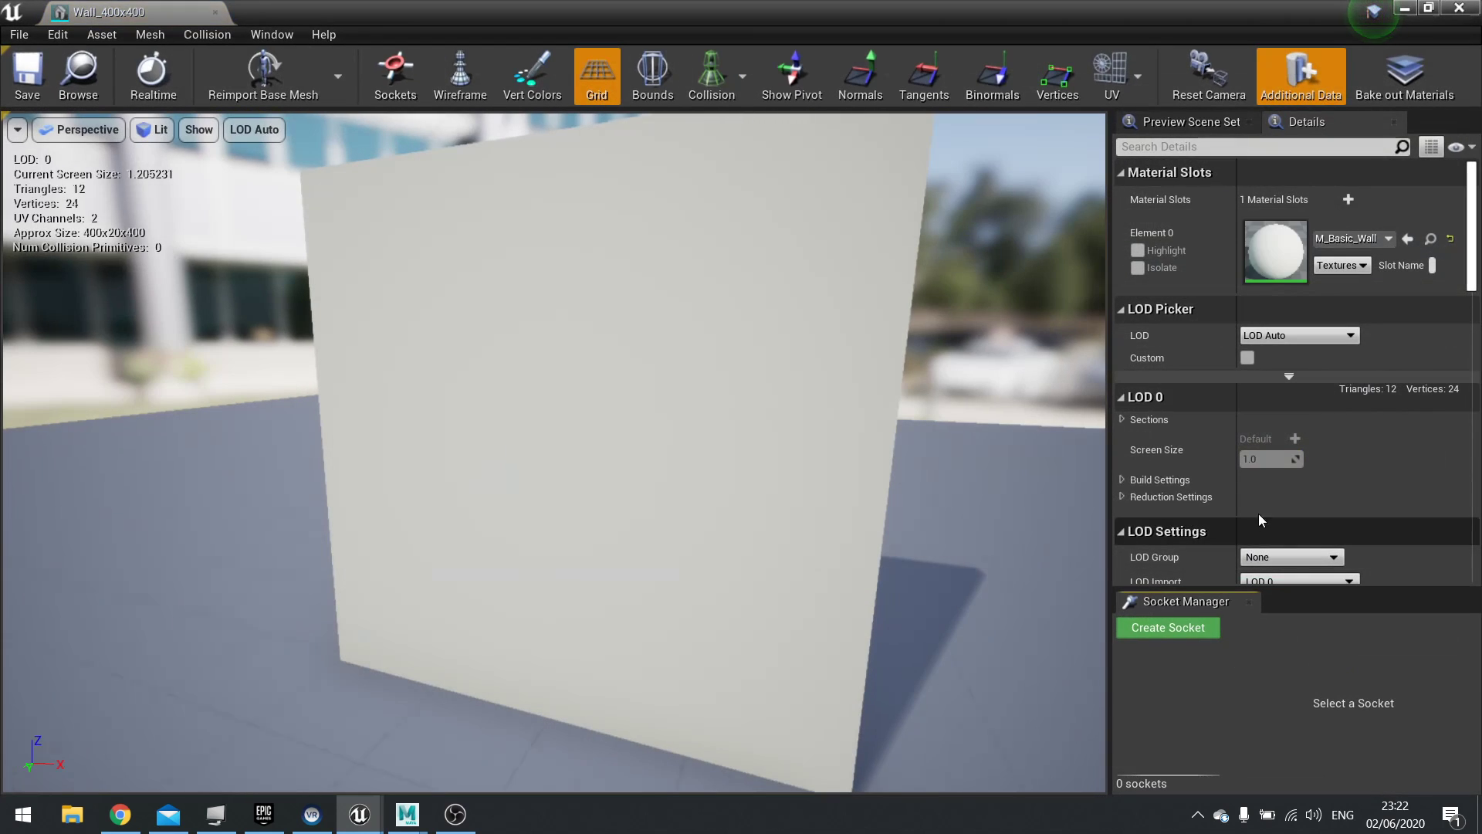
scroll(1230, 365, down, 10)
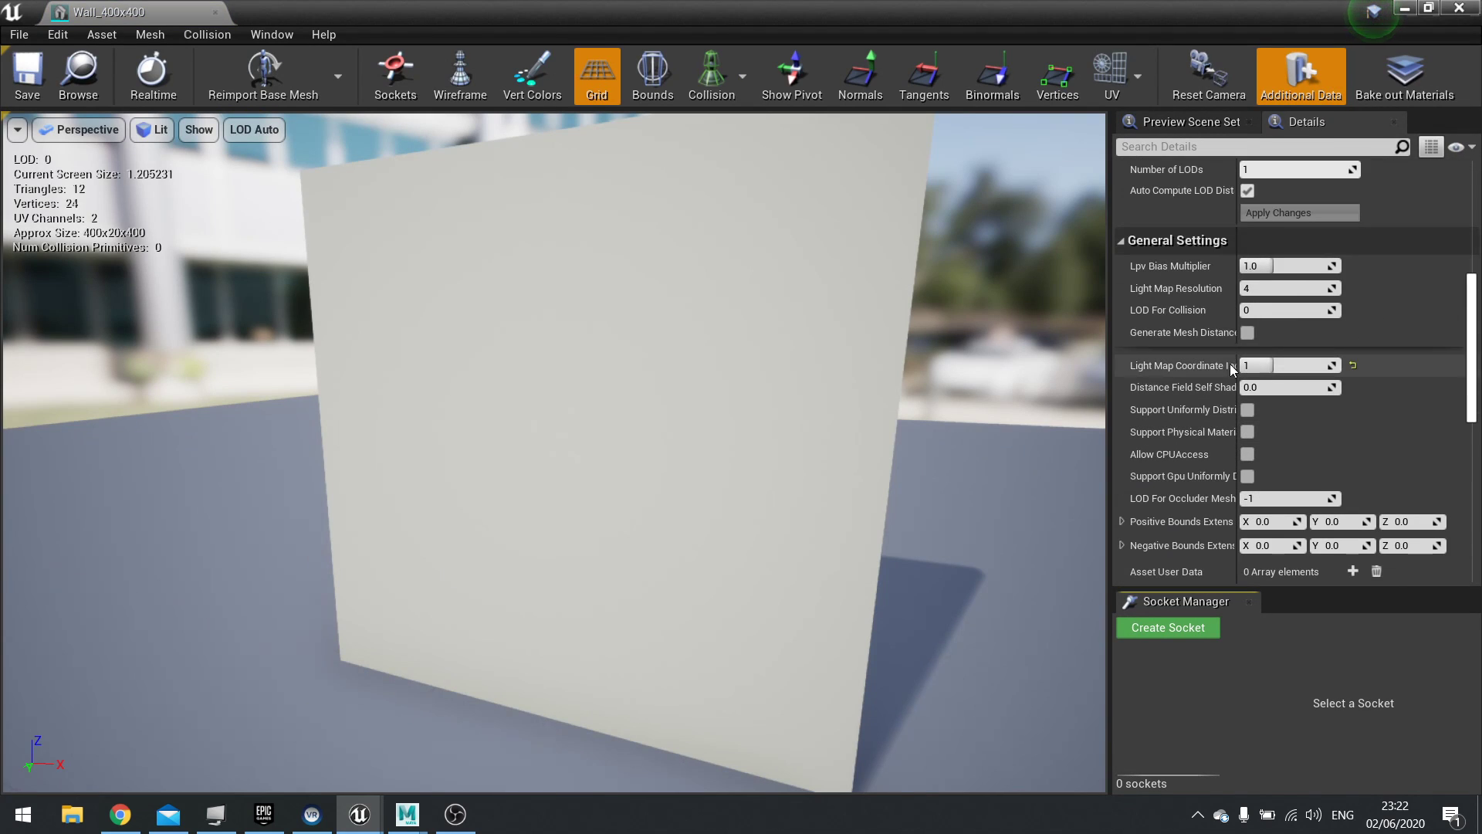
click(1280, 289)
text(64)
key(Return)
click(25, 73)
click(1460, 7)
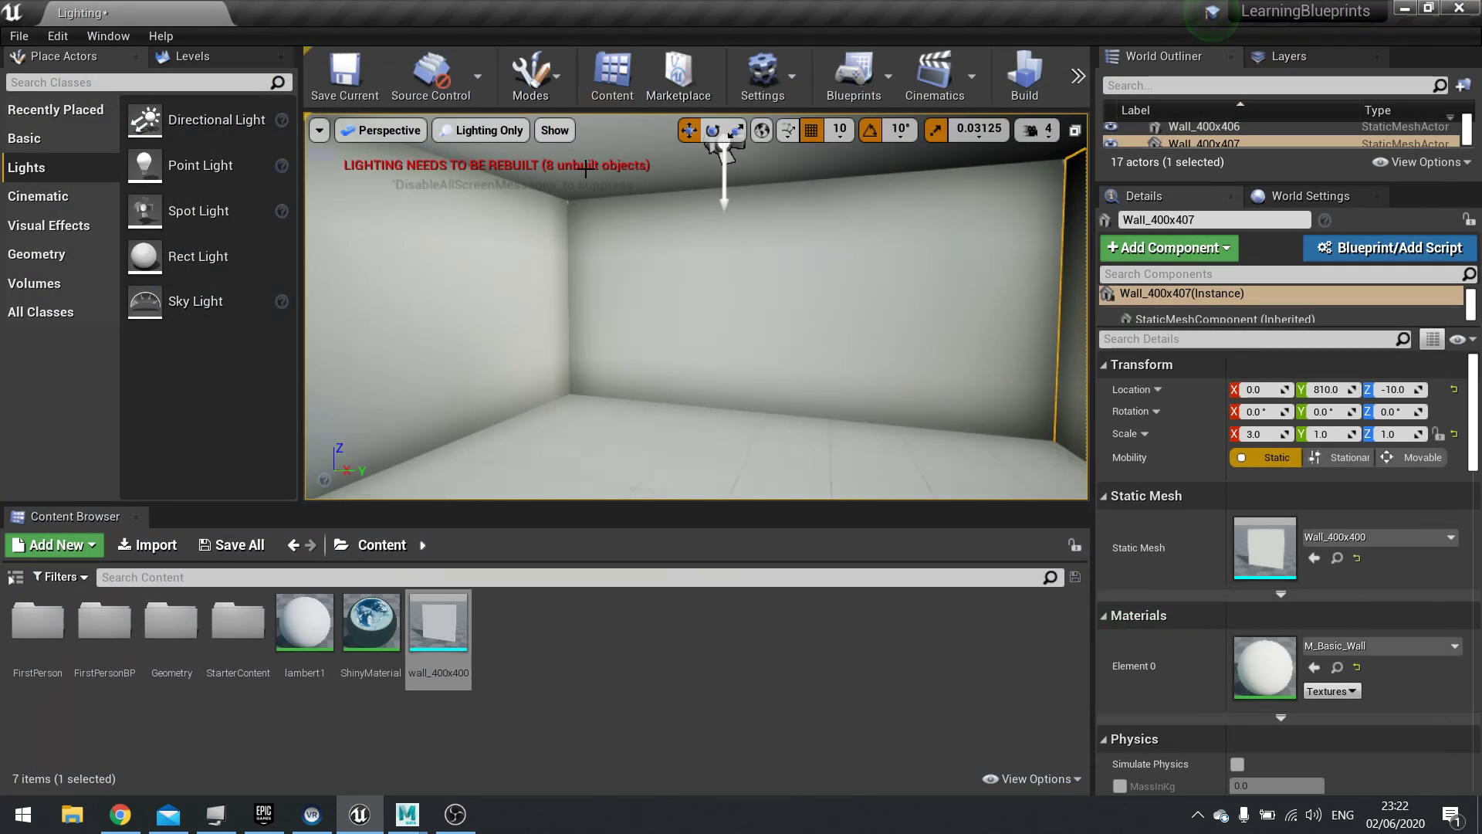
Step: Build only the level's lighting and inspect the corner where the walls meet the floor
click(1079, 75)
mouse_move(1101, 122)
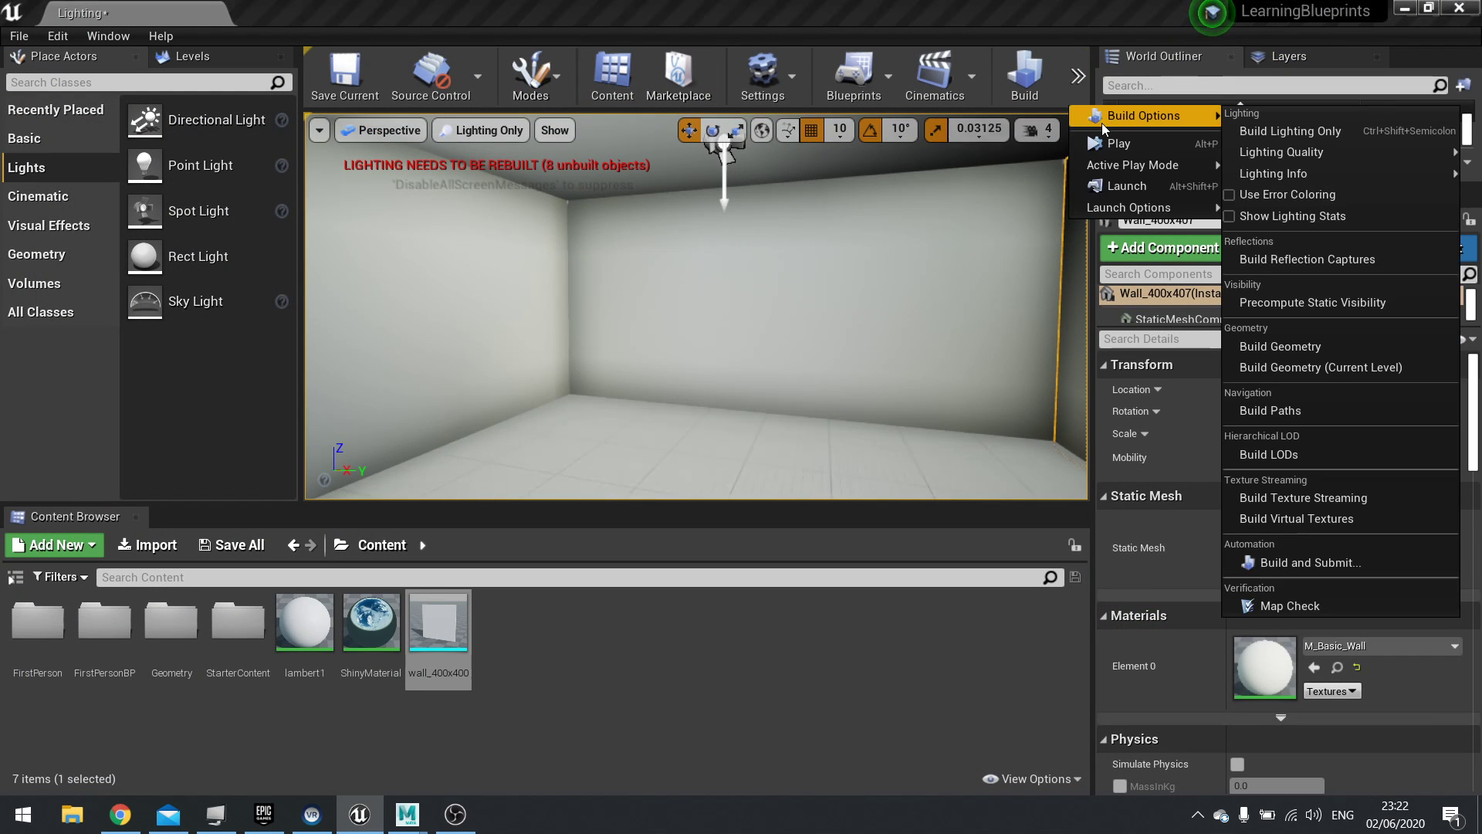
click(1295, 127)
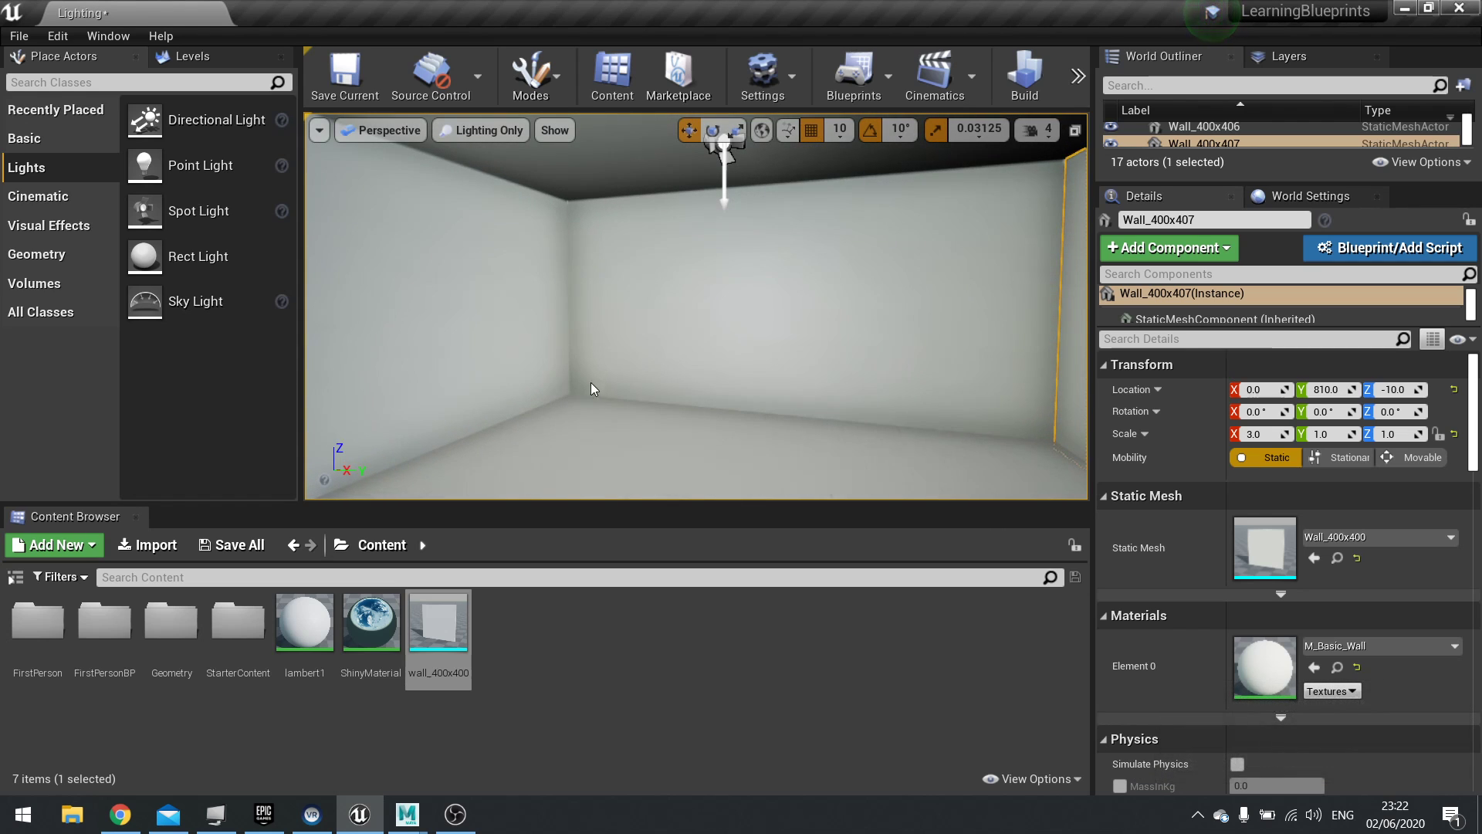
right_drag(596, 386, 501, 420)
key(w)
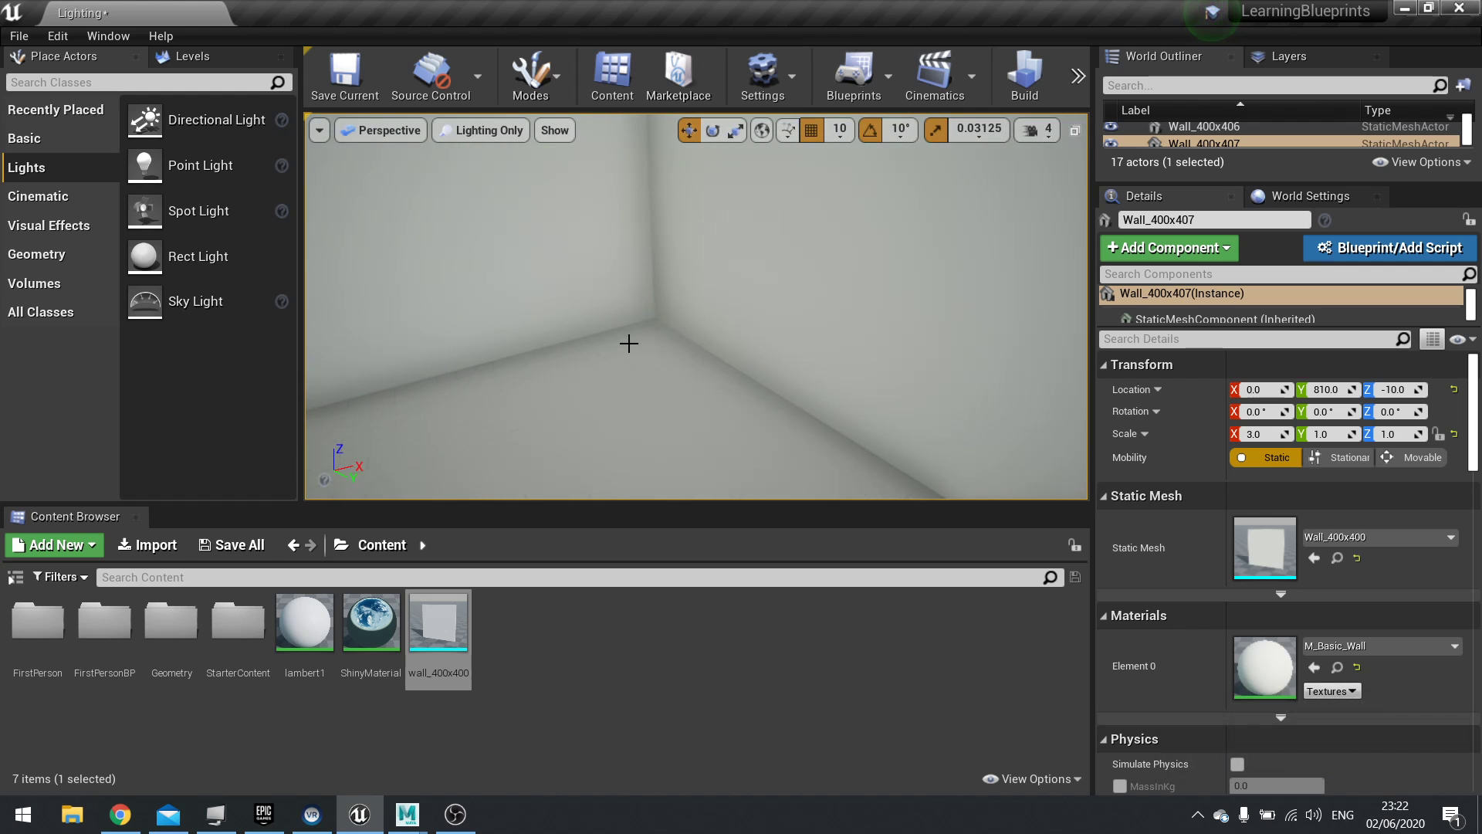
right_drag(628, 344, 677, 358)
Step: Open the ceiling's Floor_400x400 mesh, set its Light Map Resolution to 512, save it, and close its editor
right_drag(585, 330, 587, 234)
click(587, 234)
double_click(1266, 554)
scroll(1242, 402, down, 2)
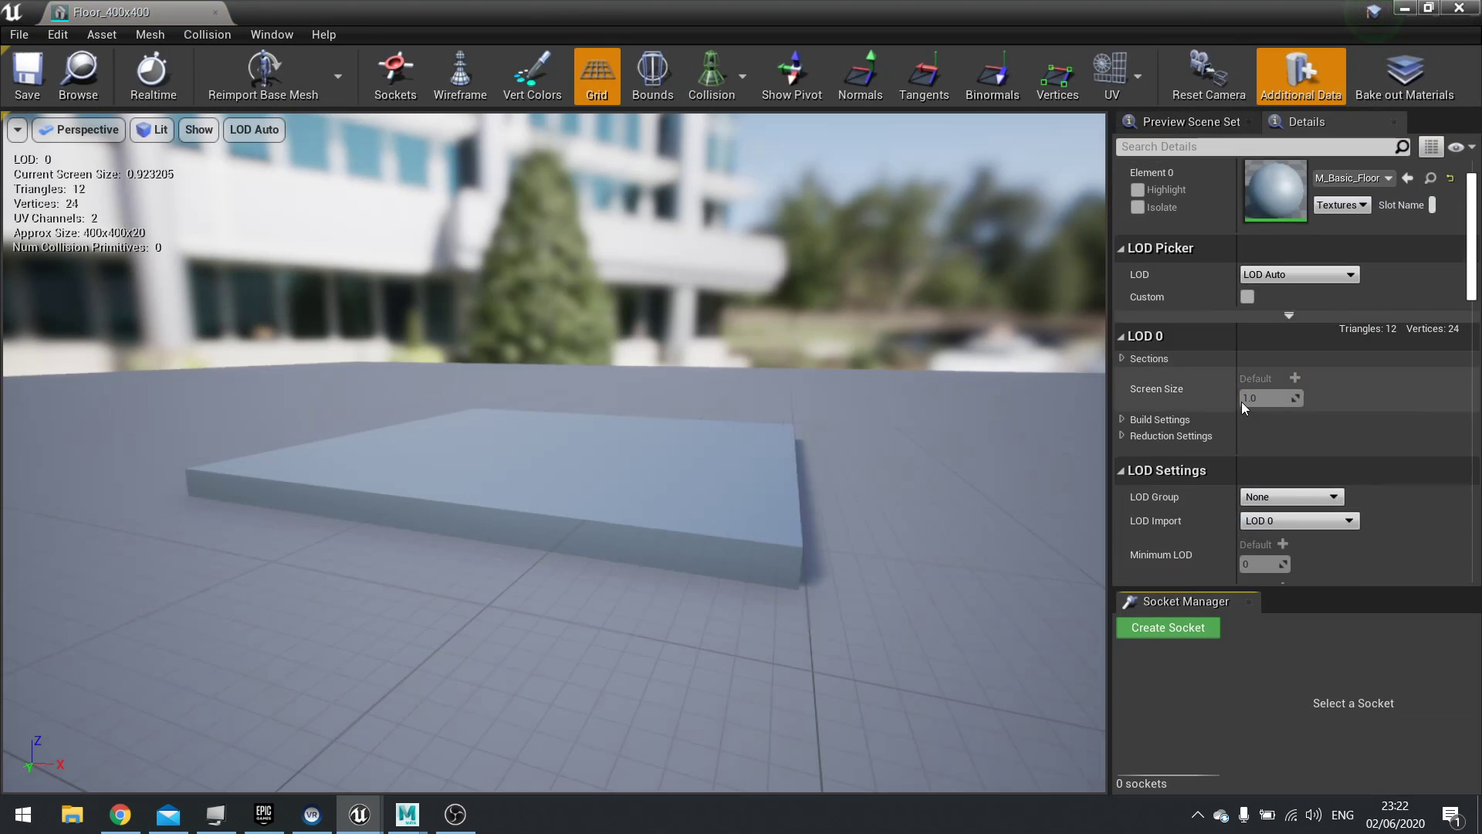
scroll(1242, 401, down, 10)
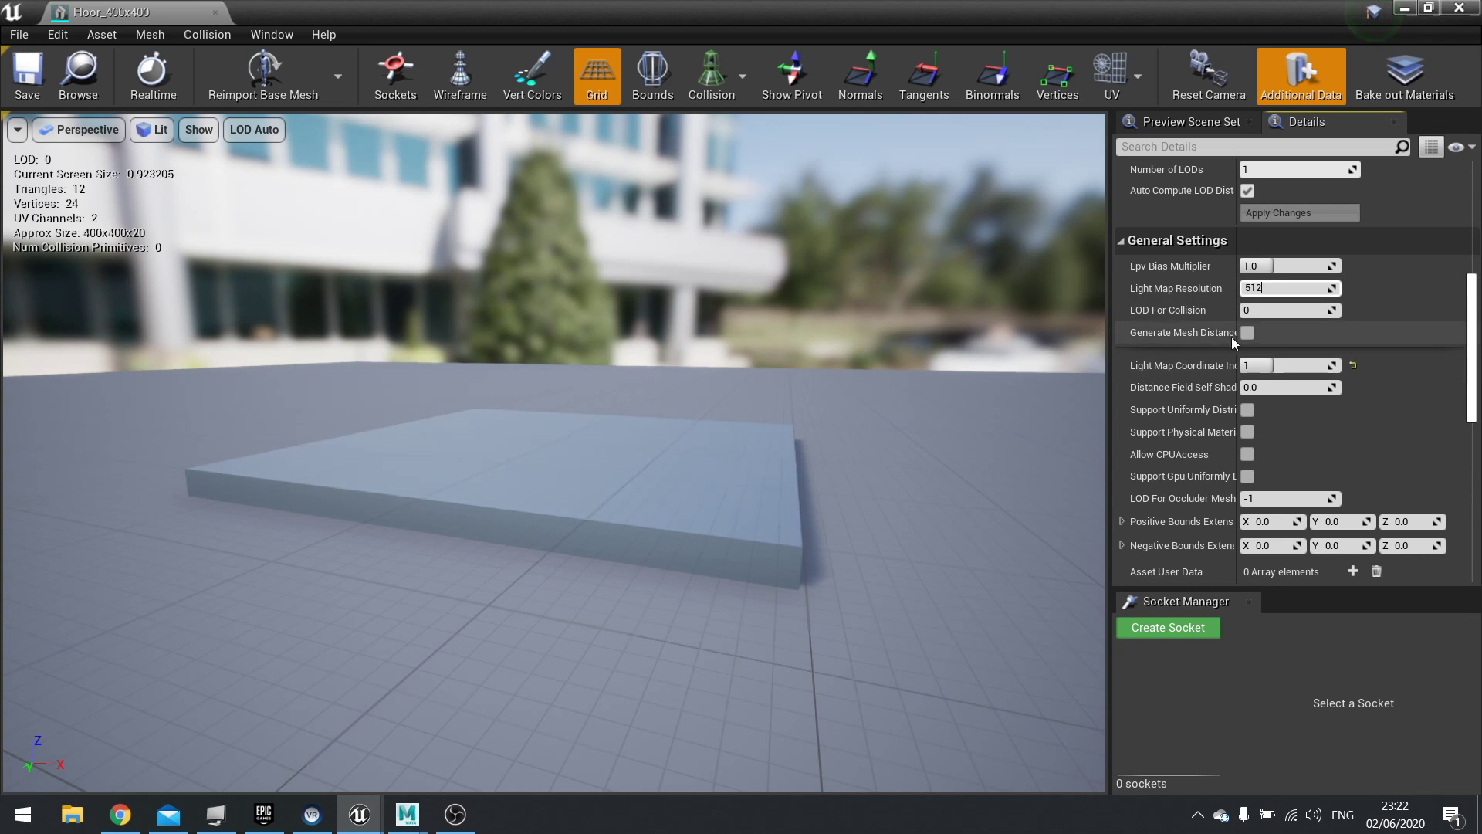
click(28, 81)
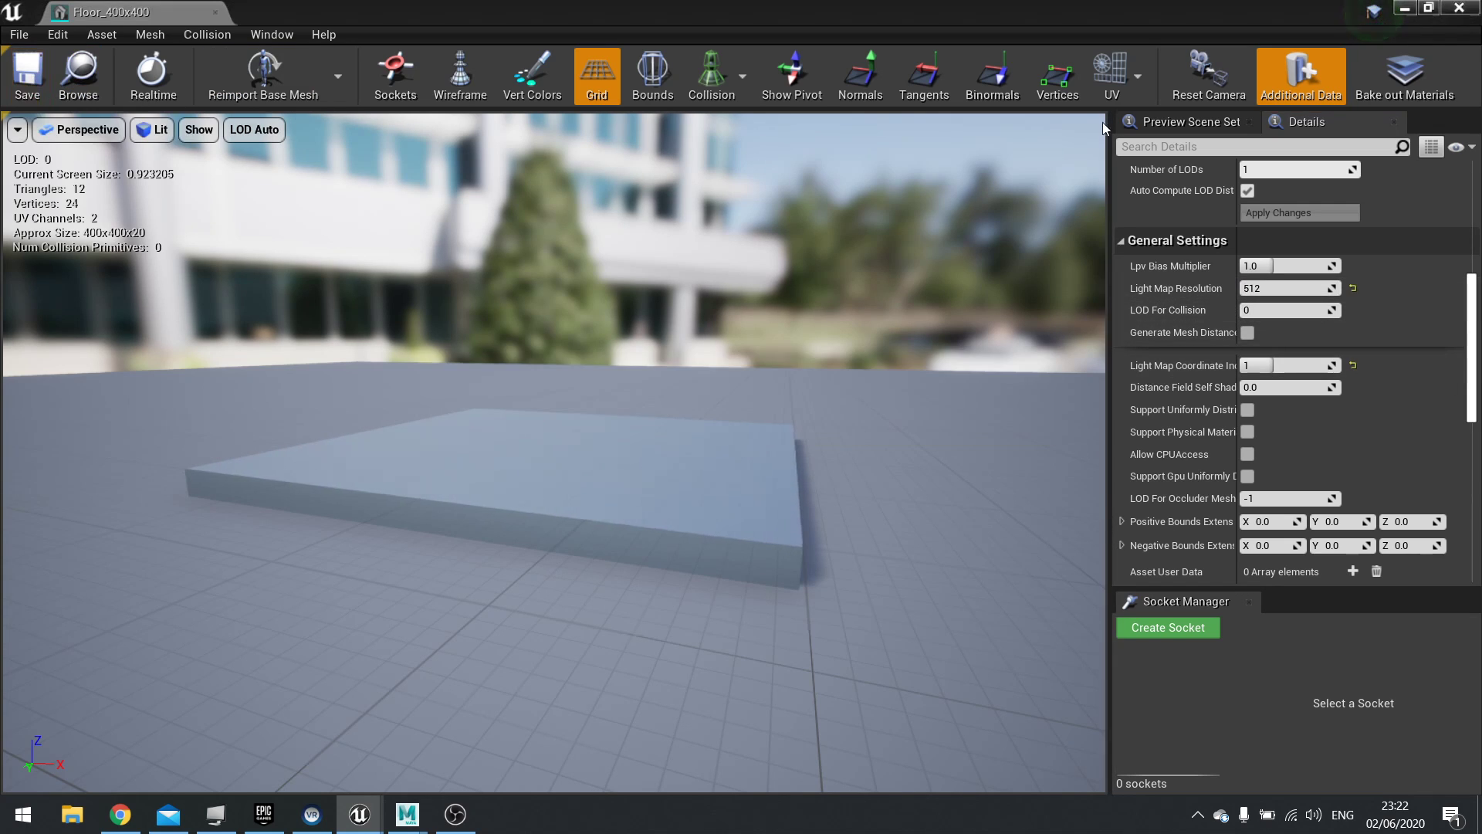
click(1477, 6)
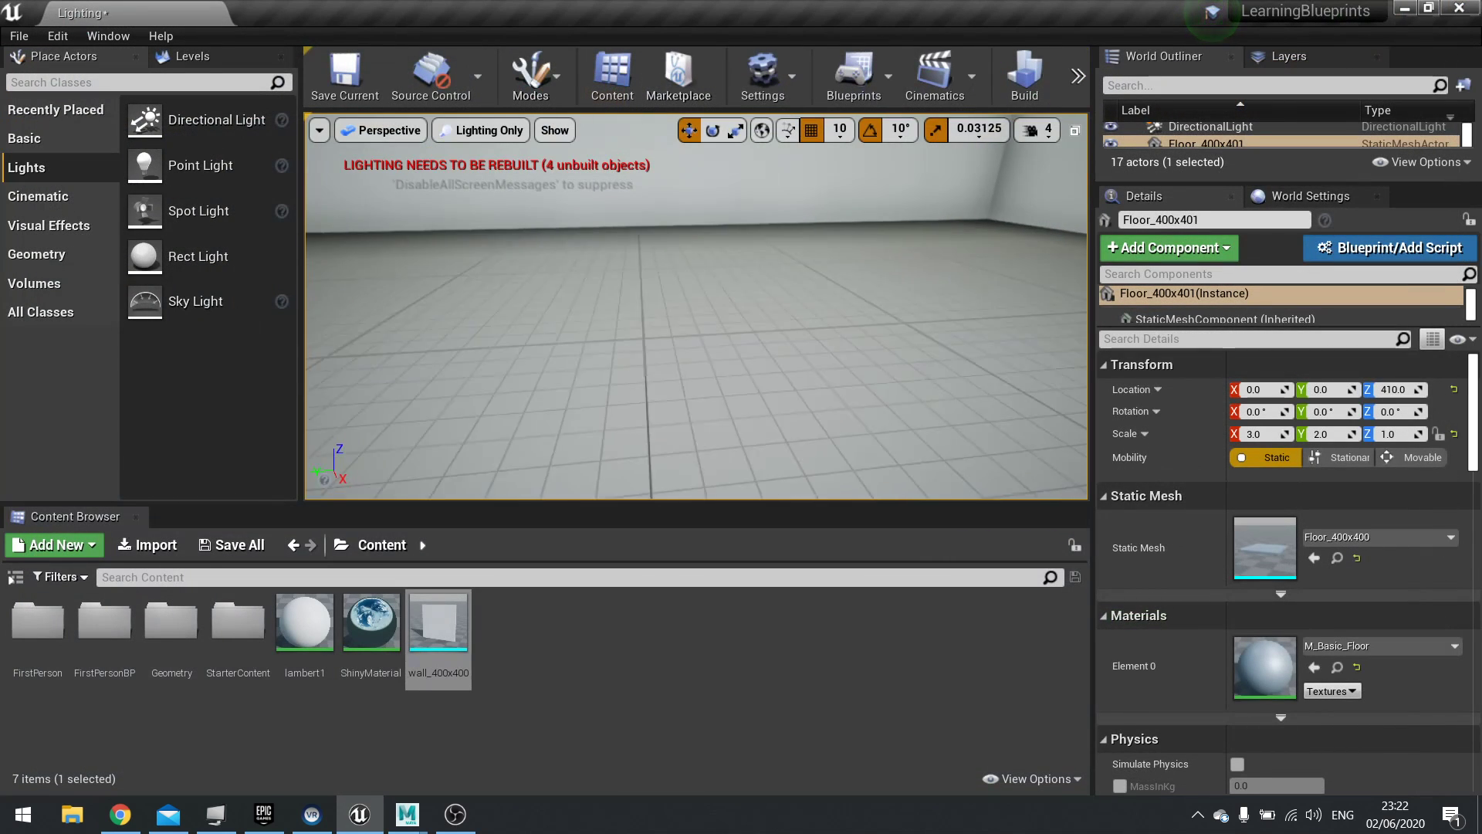
Step: Rebuild only the level's lighting to bake the updated Floor_400x400 mesh
right_drag(697, 309, 718, 332)
click(1076, 77)
mouse_move(1132, 117)
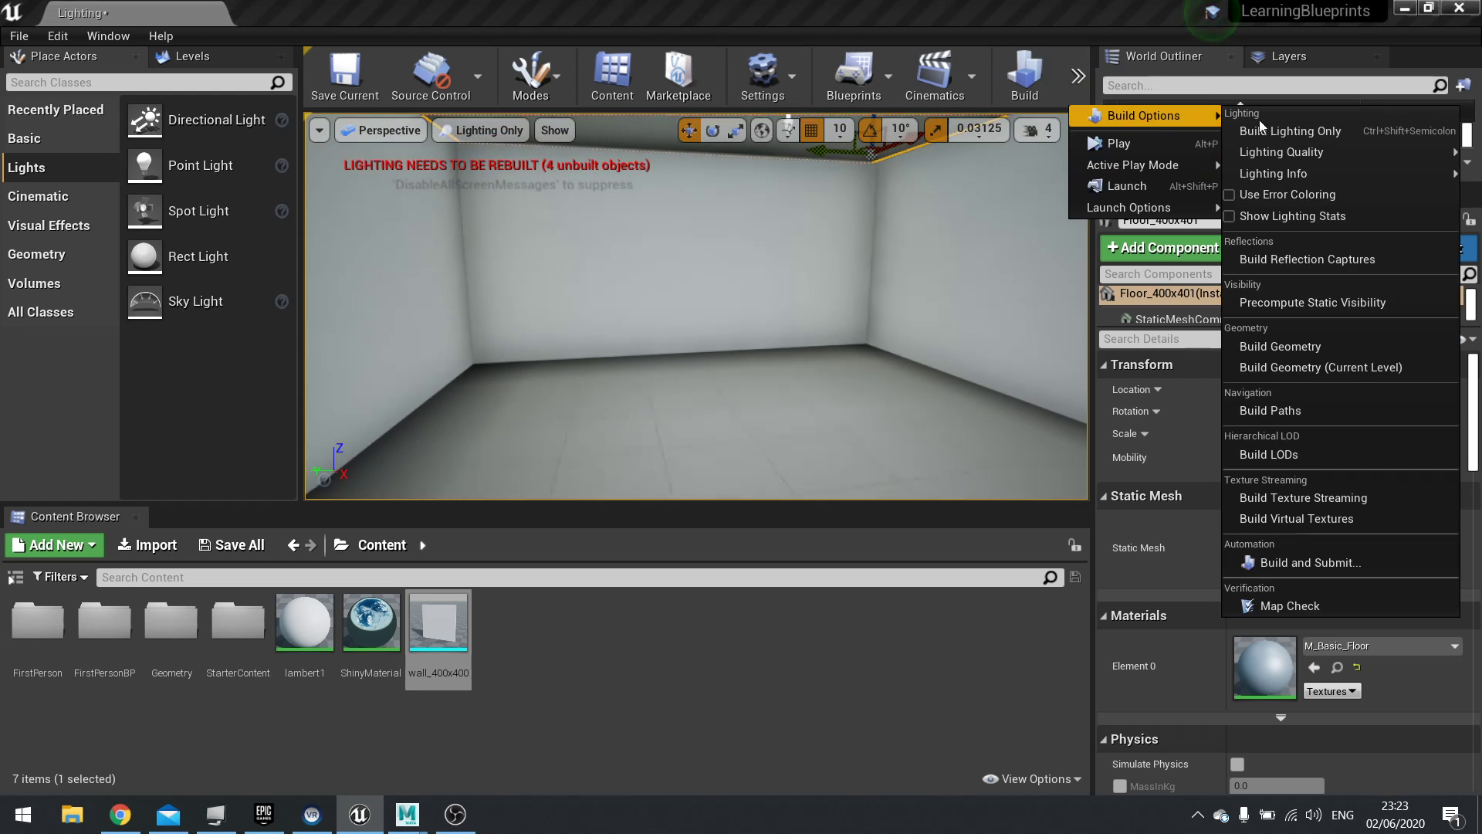
click(1300, 132)
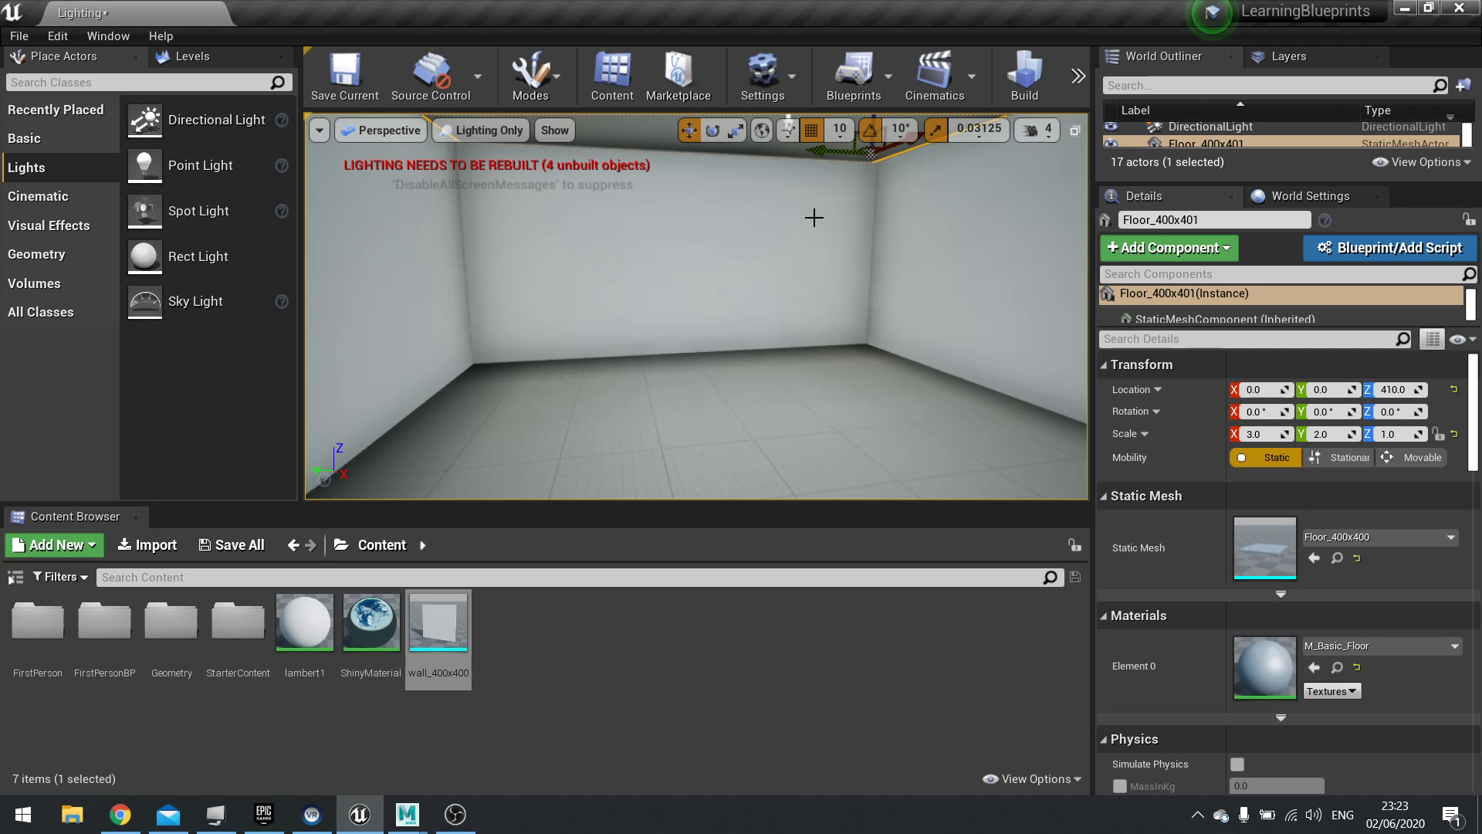
Step: Inspect the lighting along the ceiling edges and wall corners, and then across the whole room
right_drag(792, 235, 815, 370)
click(748, 411)
right_drag(748, 411, 831, 341)
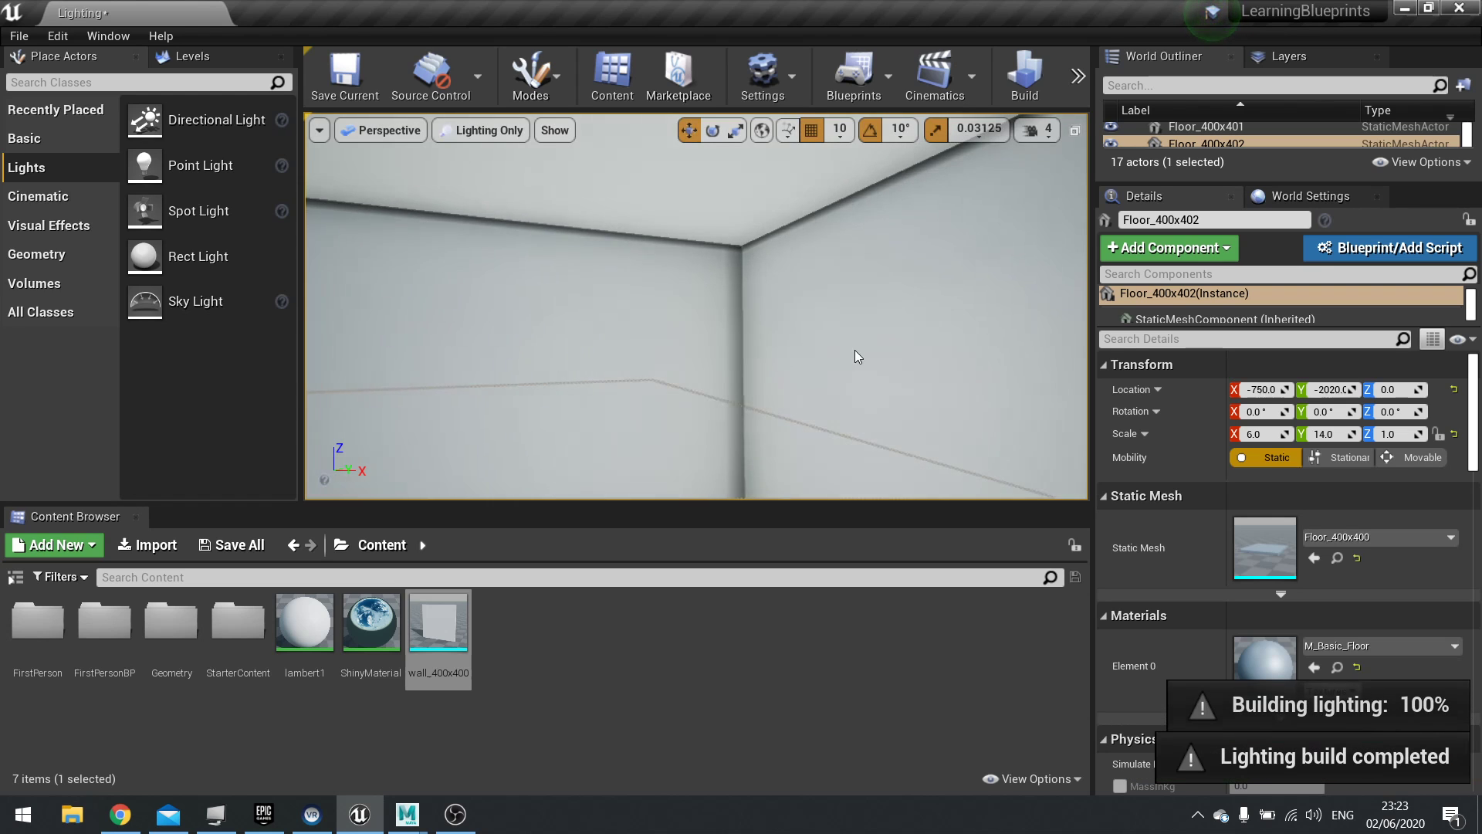
right_drag(855, 358, 854, 354)
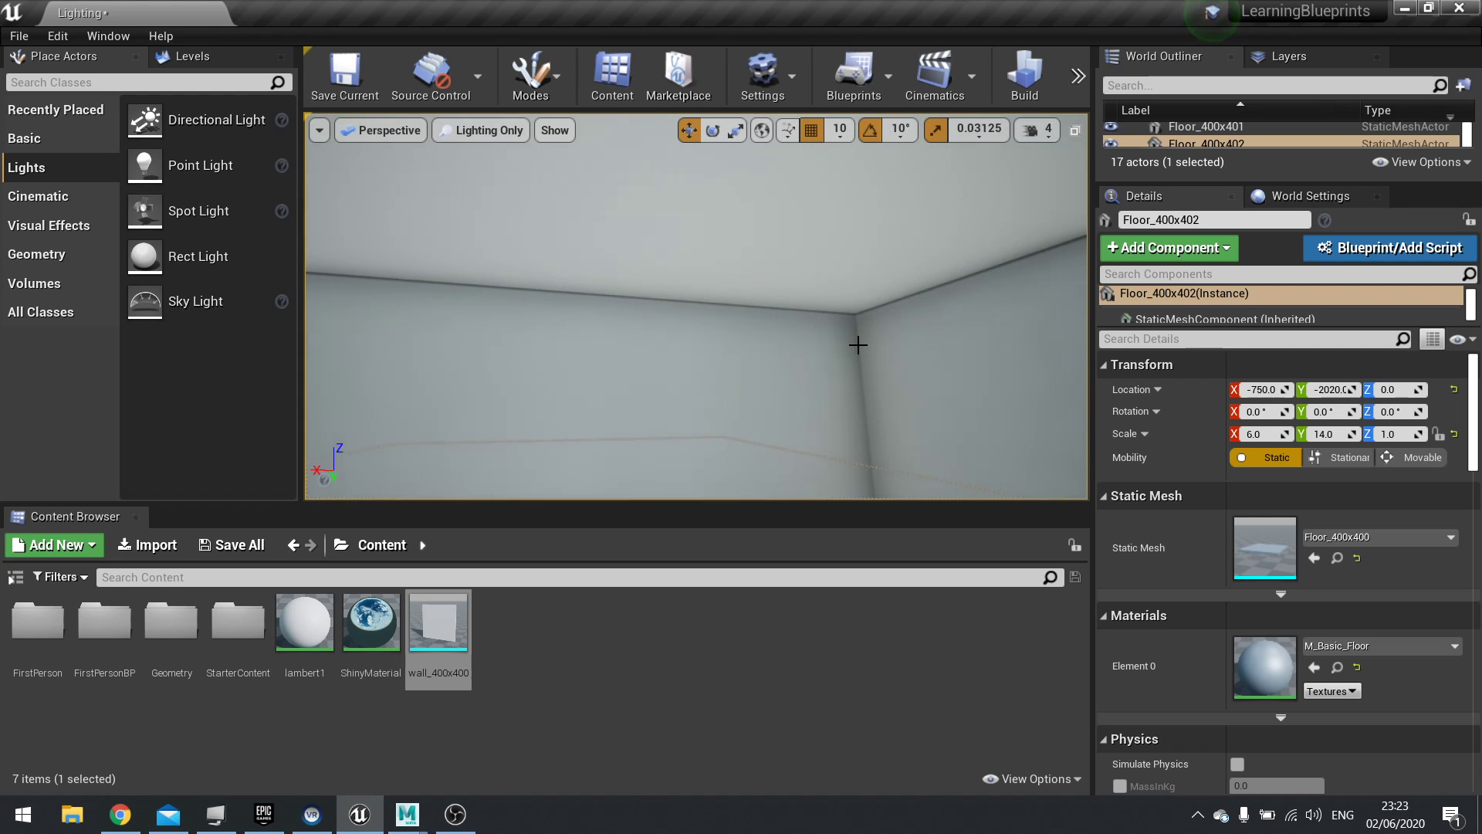
right_drag(860, 345, 854, 348)
key(s)
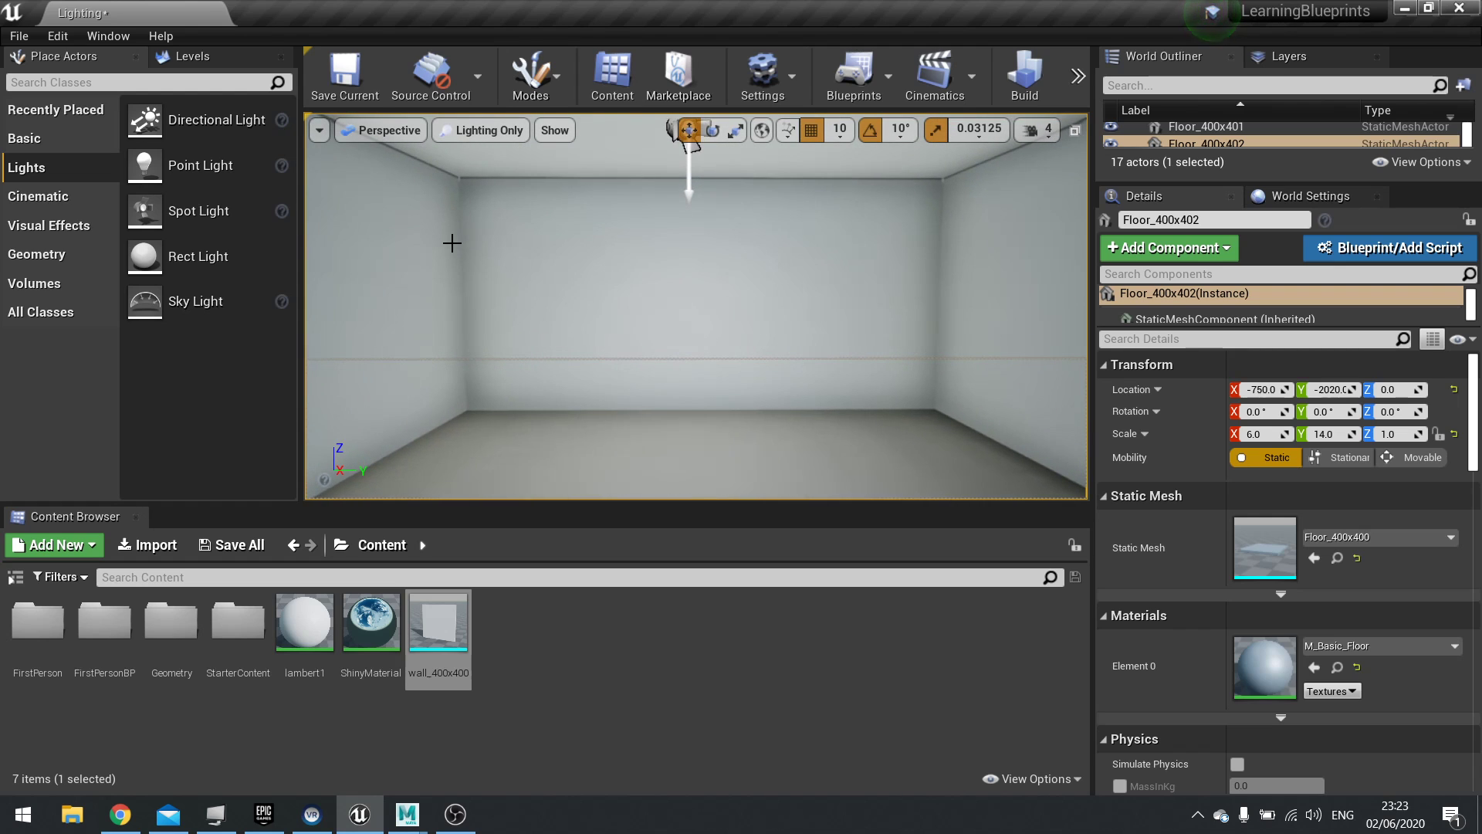